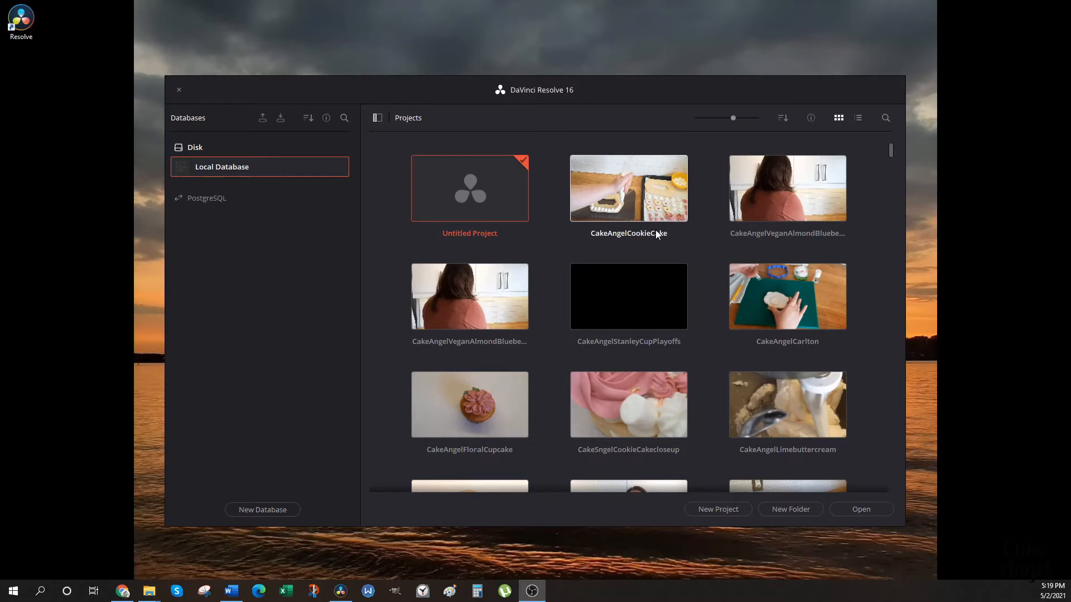
Open the CakeAngelCookieCake project and set its timeline resolution to 1080 x 1920.
double_click(638, 205)
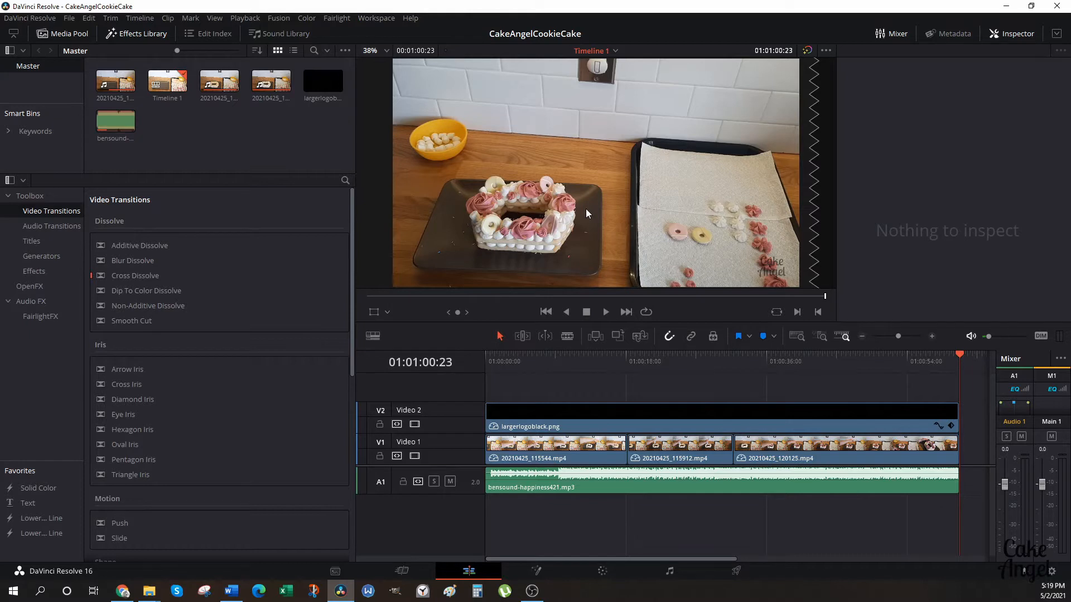
click(72, 20)
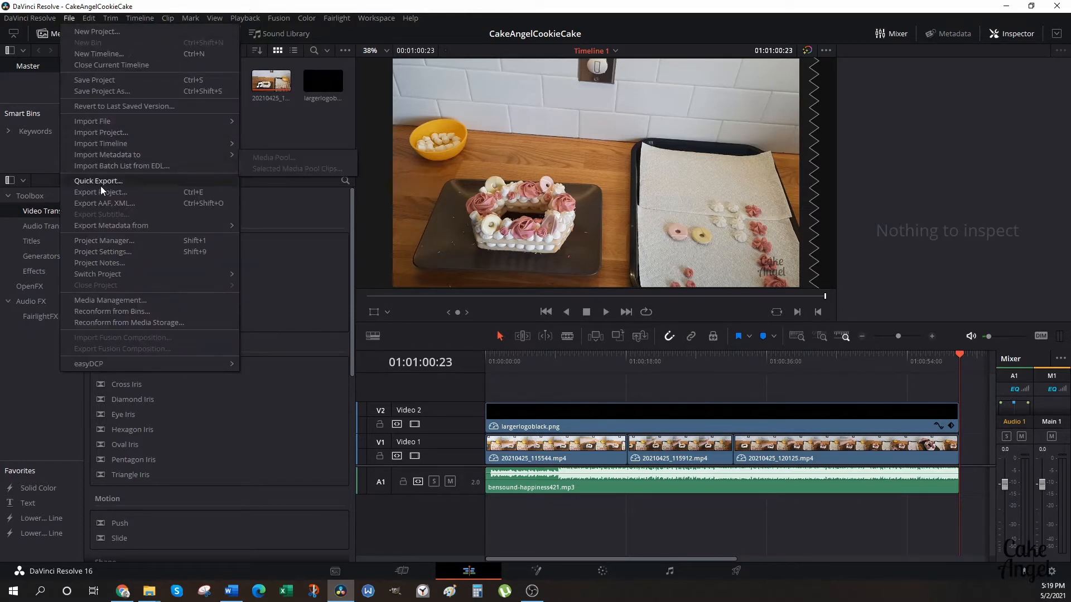
click(102, 253)
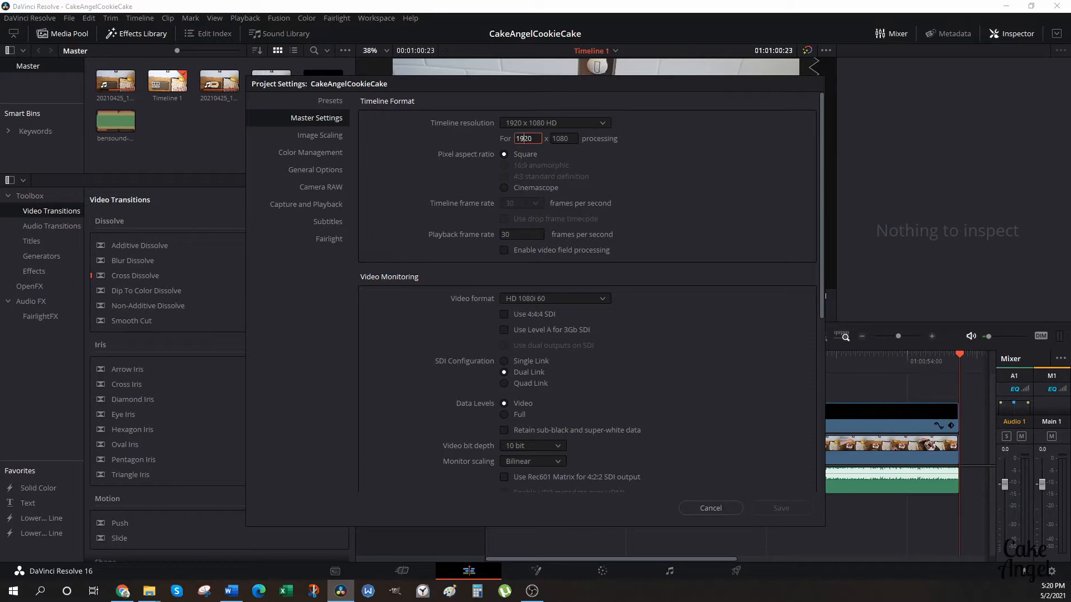
double_click(521, 139)
text(1080)
double_click(564, 138)
text(1920)
click(780, 508)
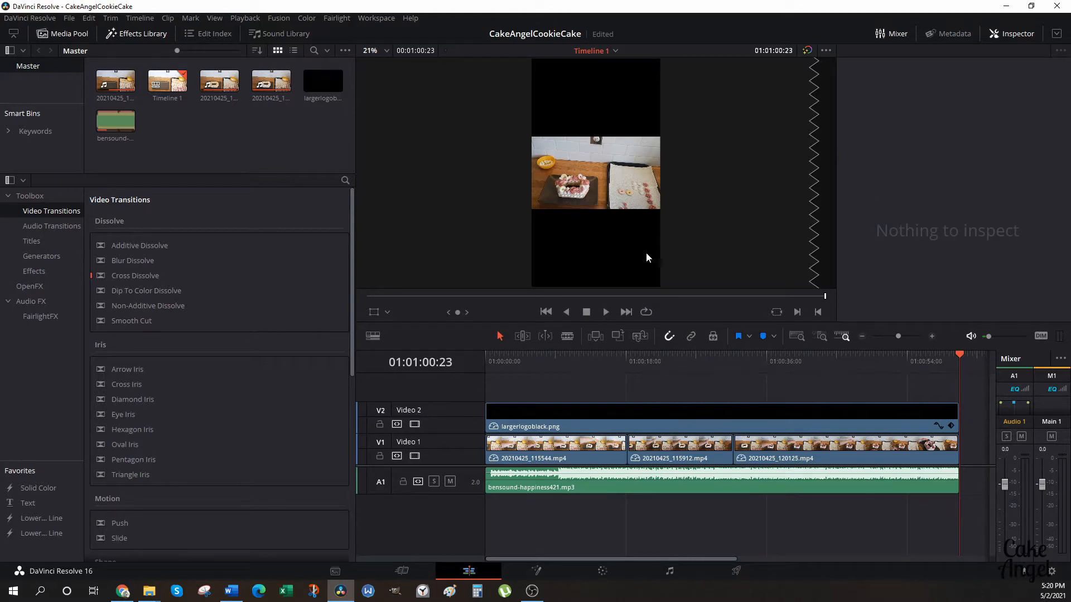
On the Color page, set the first clip's input sizing zoom to about 2.520, using a frame that shows the cake for reference.
click(603, 577)
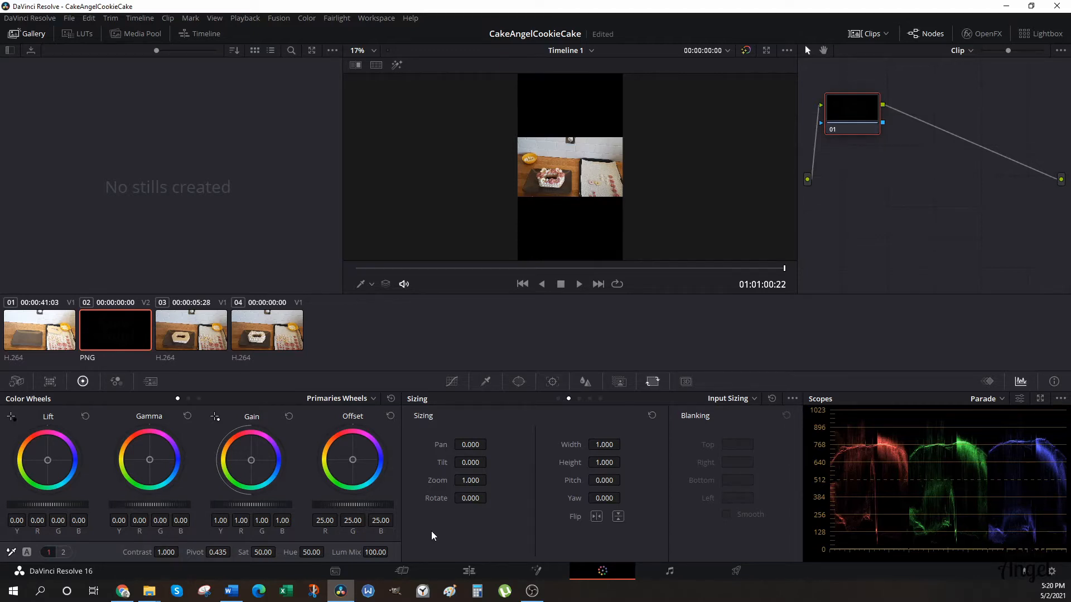
click(54, 348)
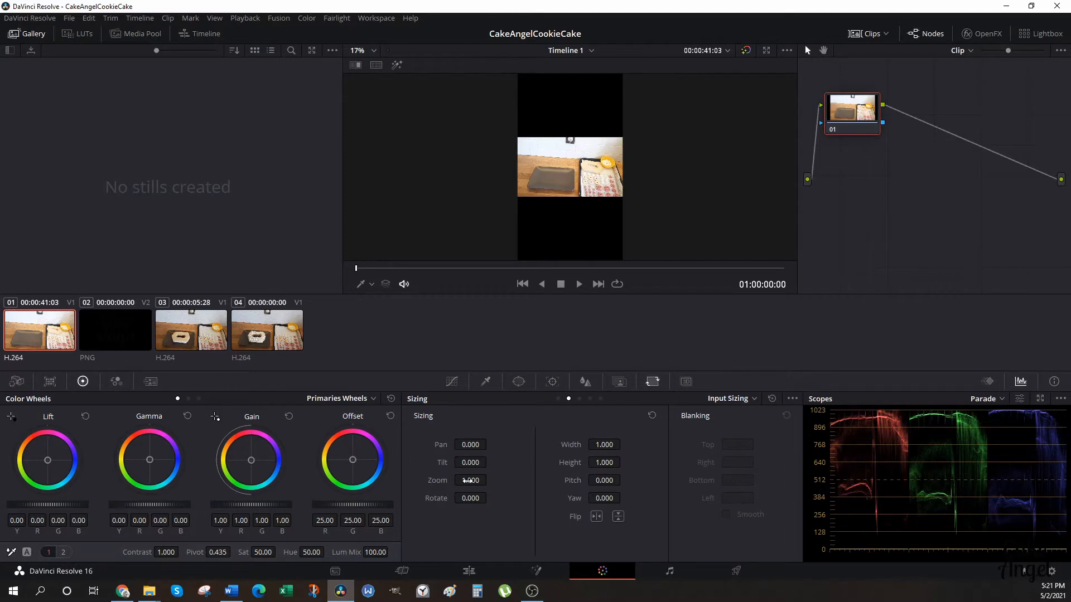
mouse_move(470, 480)
mouse_down()
mouse_move(490, 480)
mouse_move(462, 479)
mouse_up()
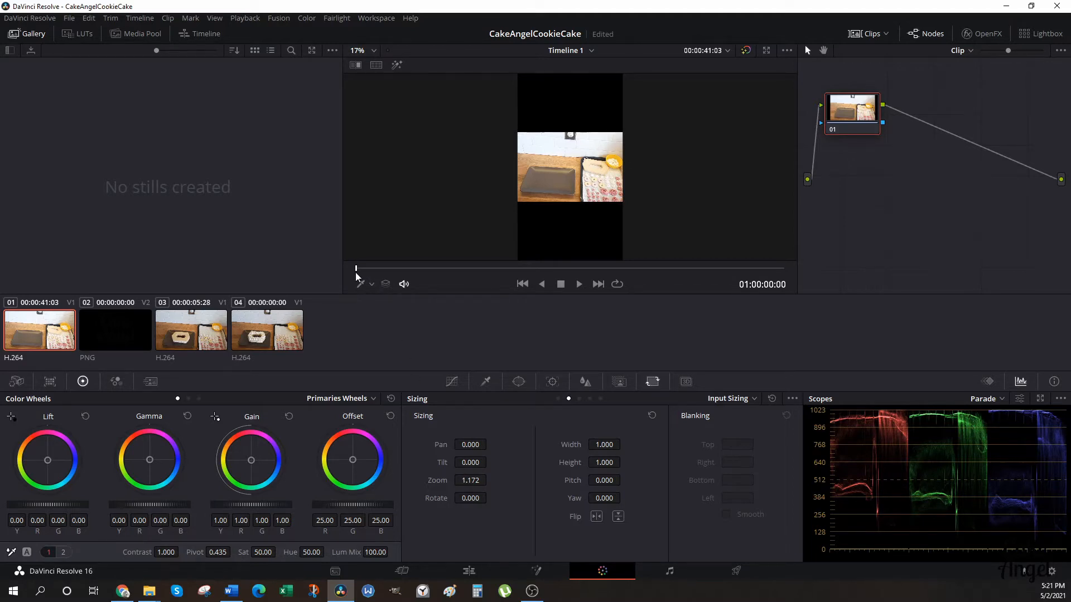
drag(356, 270, 687, 270)
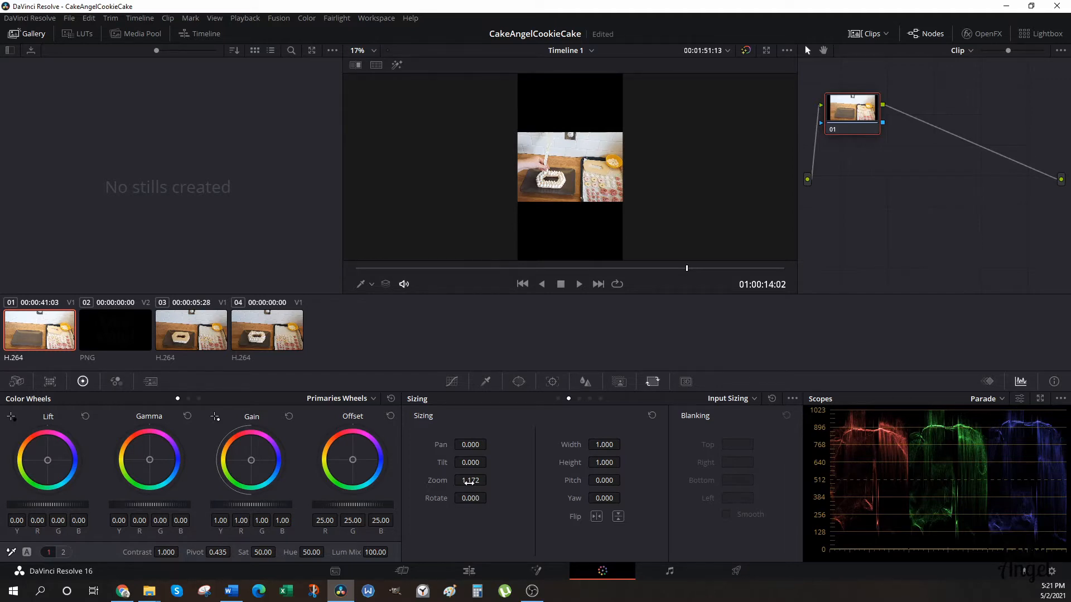
drag(470, 480, 846, 480)
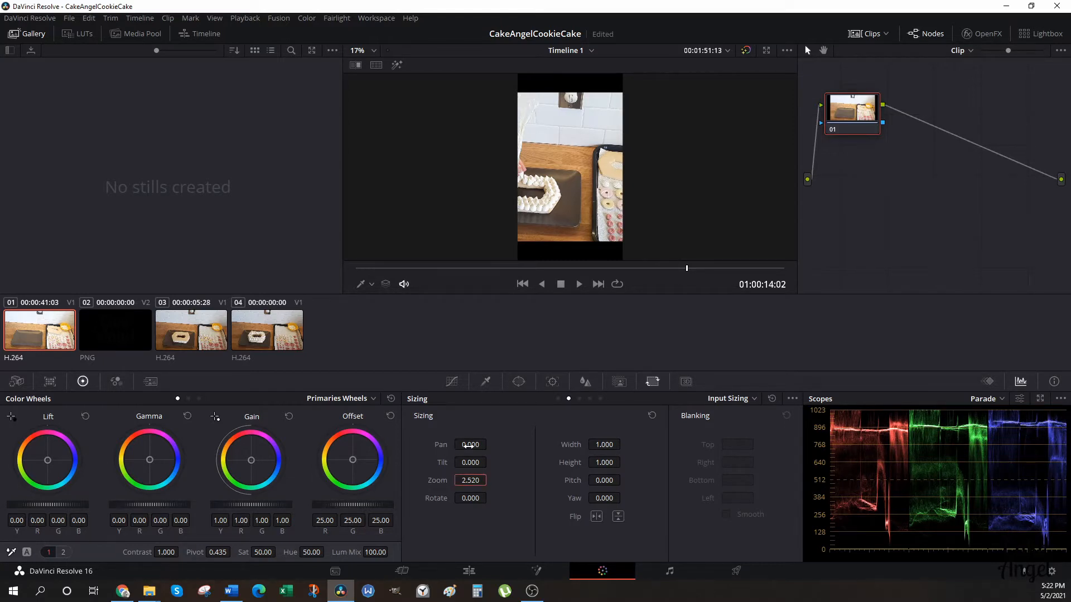
Set the first clip's pan to about 451 with tilt at 0 to centre the cake, and check the framing through the clip's end.
drag(469, 445, 489, 445)
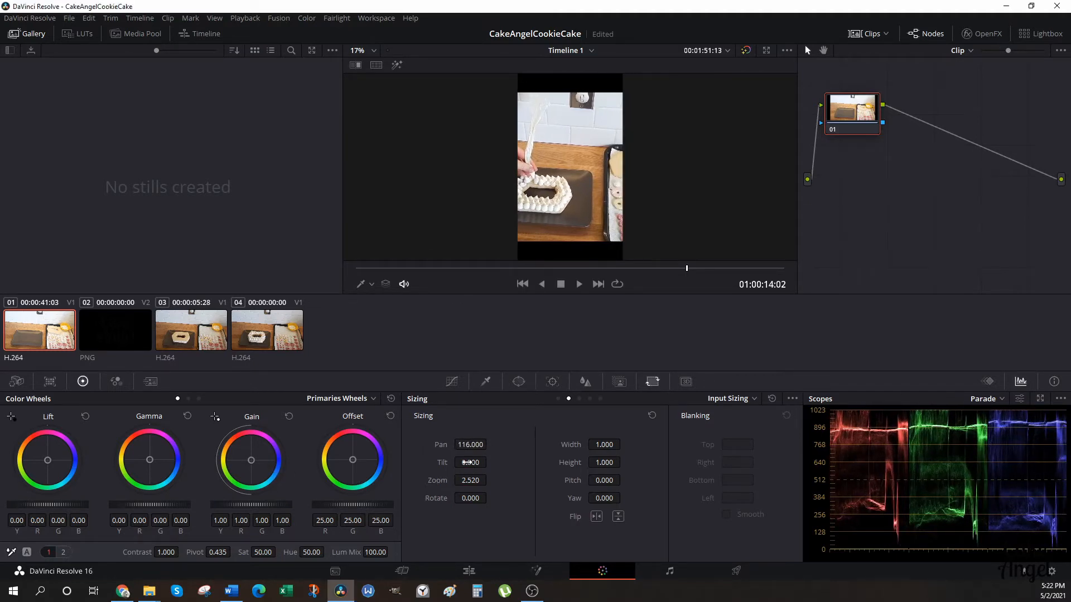
drag(466, 462, 466, 462)
drag(470, 462, 490, 462)
double_click(470, 463)
text(0)
key(Return)
mouse_move(465, 446)
mouse_down()
mouse_move(490, 445)
mouse_move(461, 444)
mouse_up()
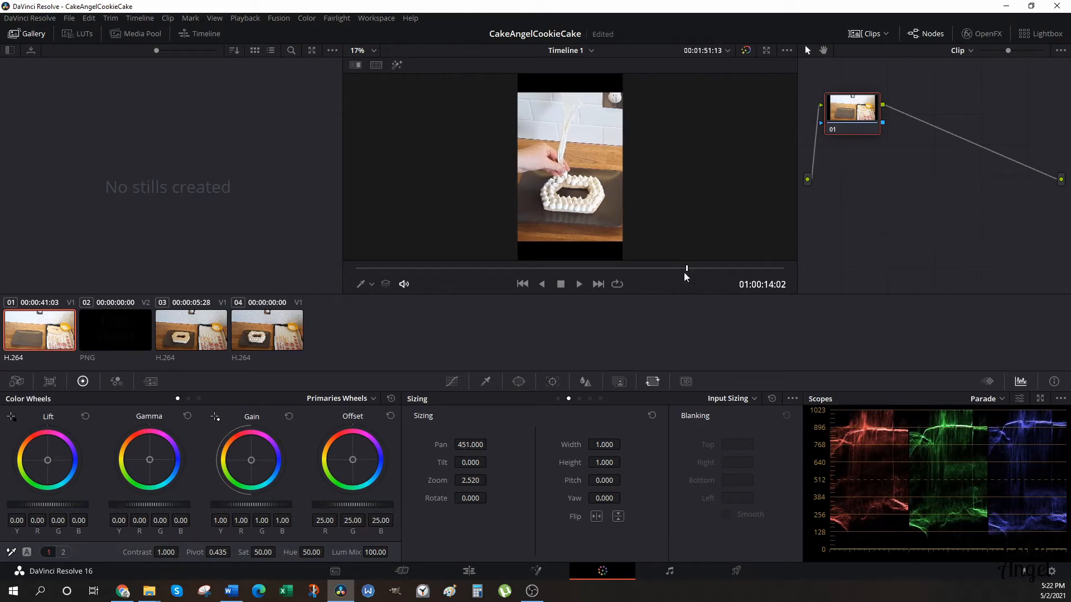
drag(688, 269, 788, 282)
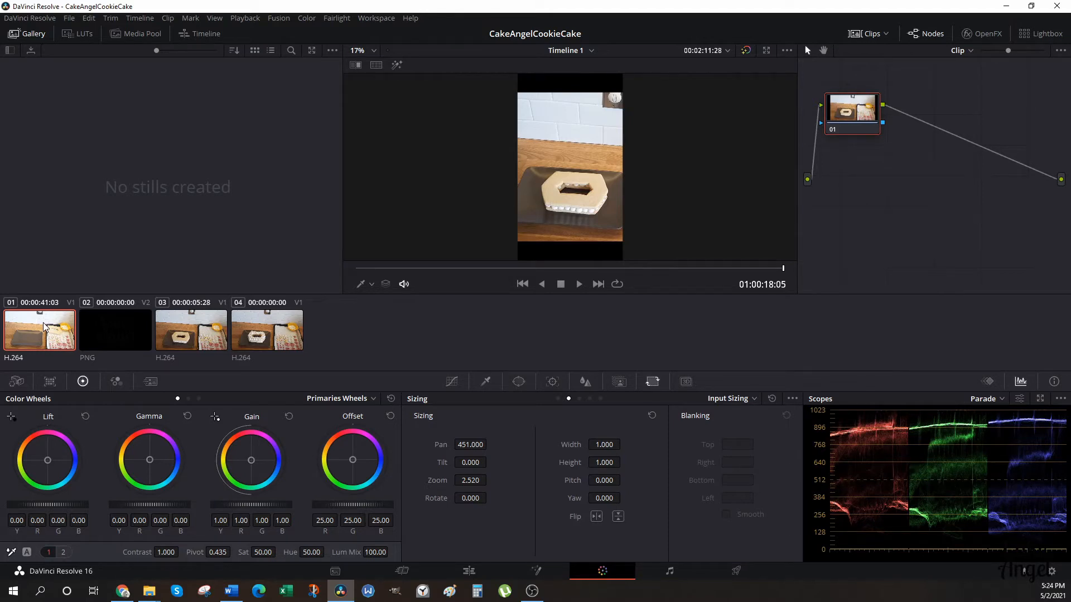
Select all clips on the Color page to match the first clip's sizing, and check the framing of each one.
key(ctrl+a)
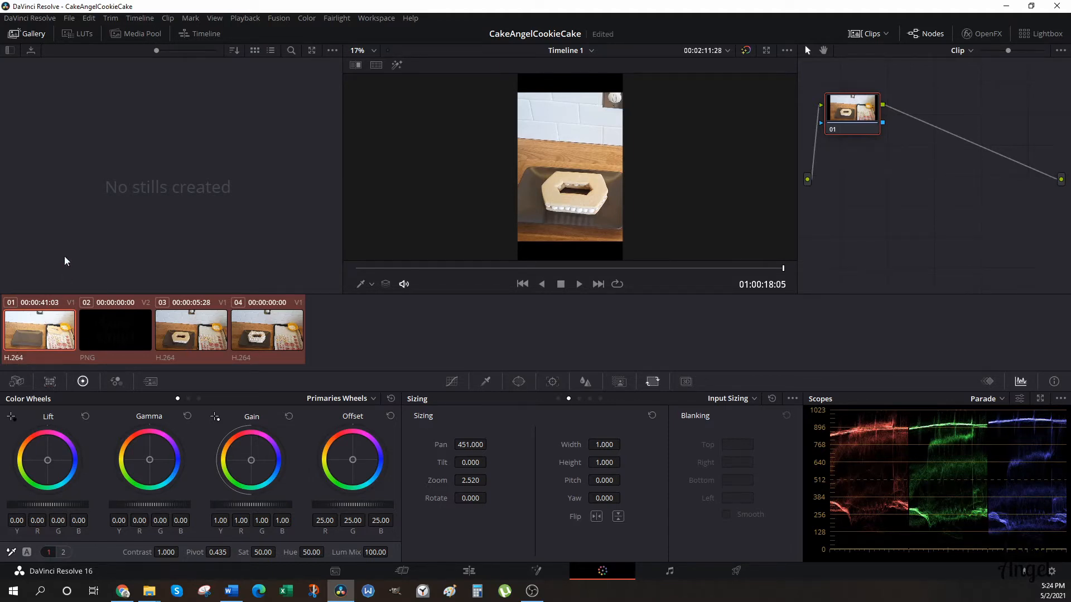
click(122, 349)
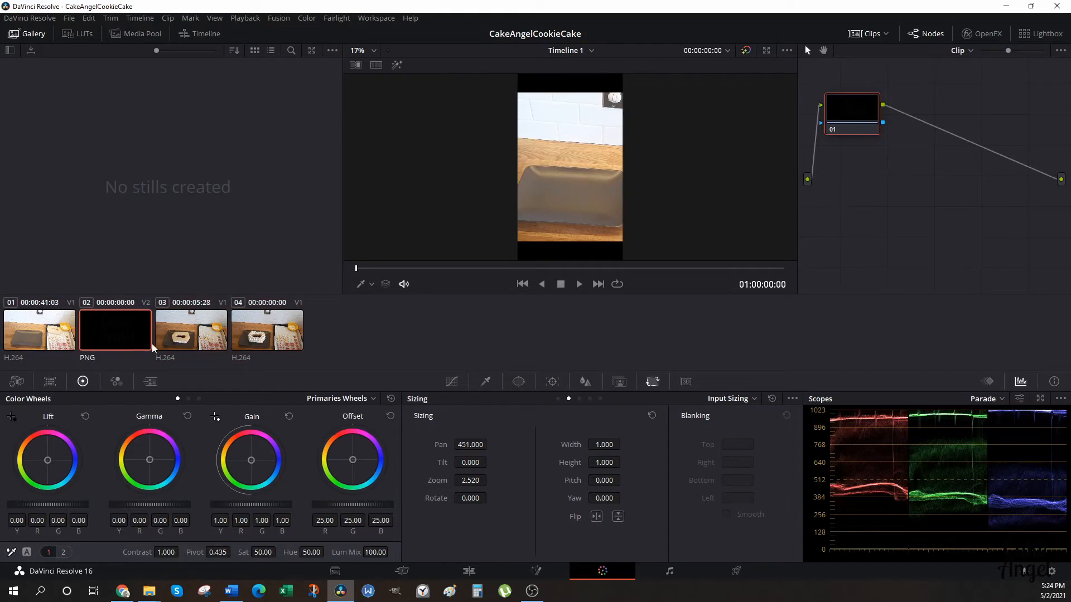
click(182, 343)
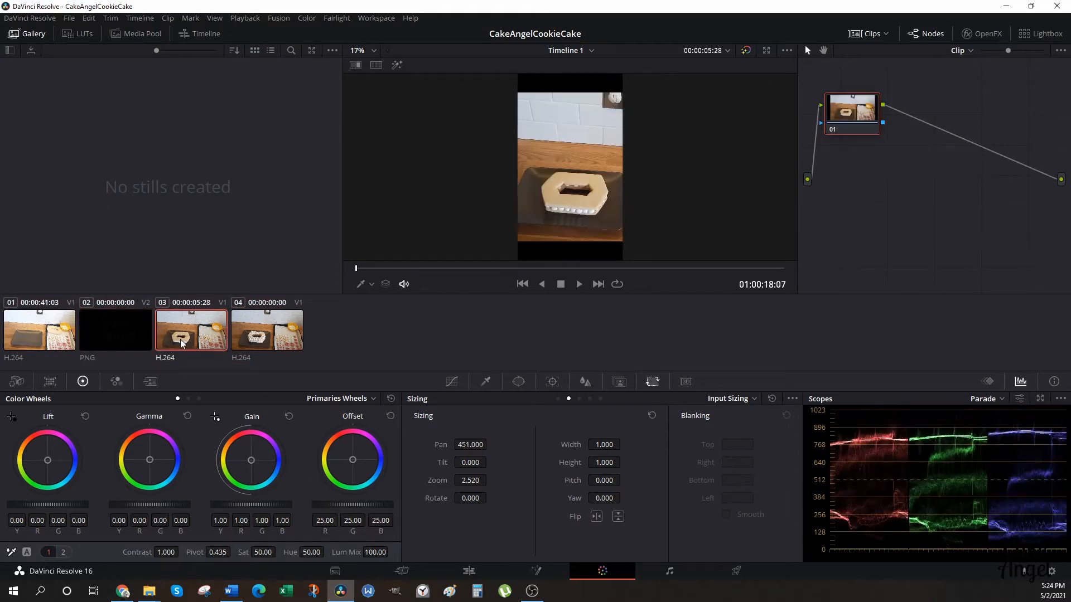
click(37, 343)
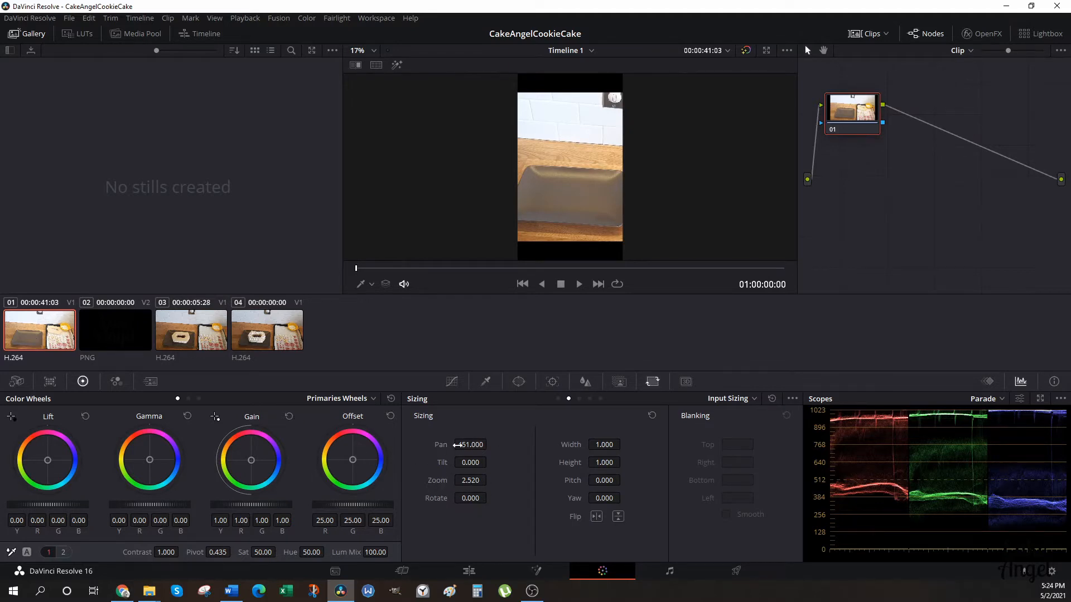
click(189, 342)
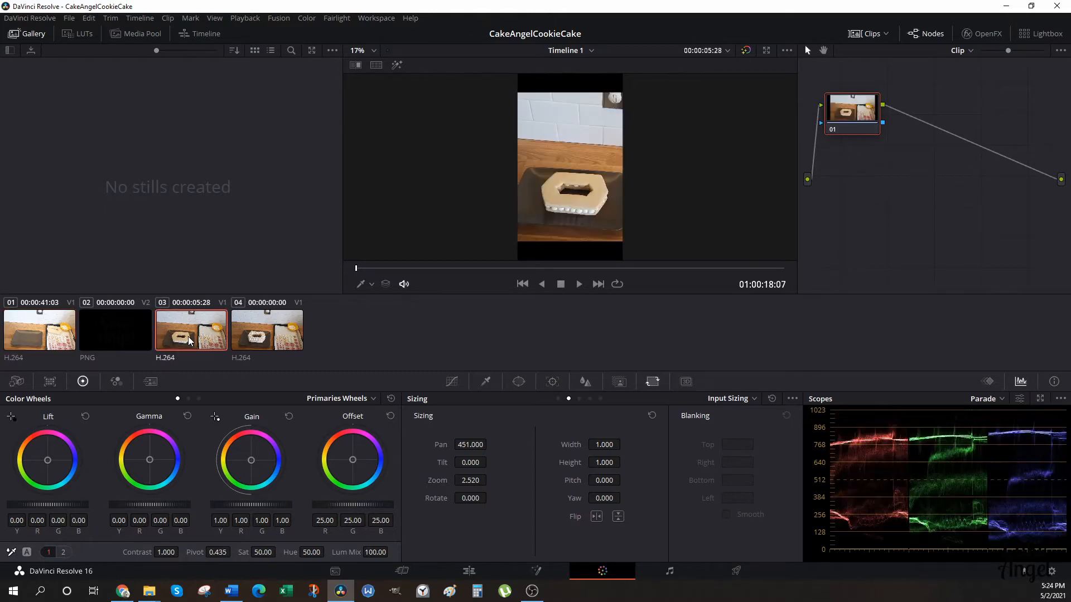
click(267, 348)
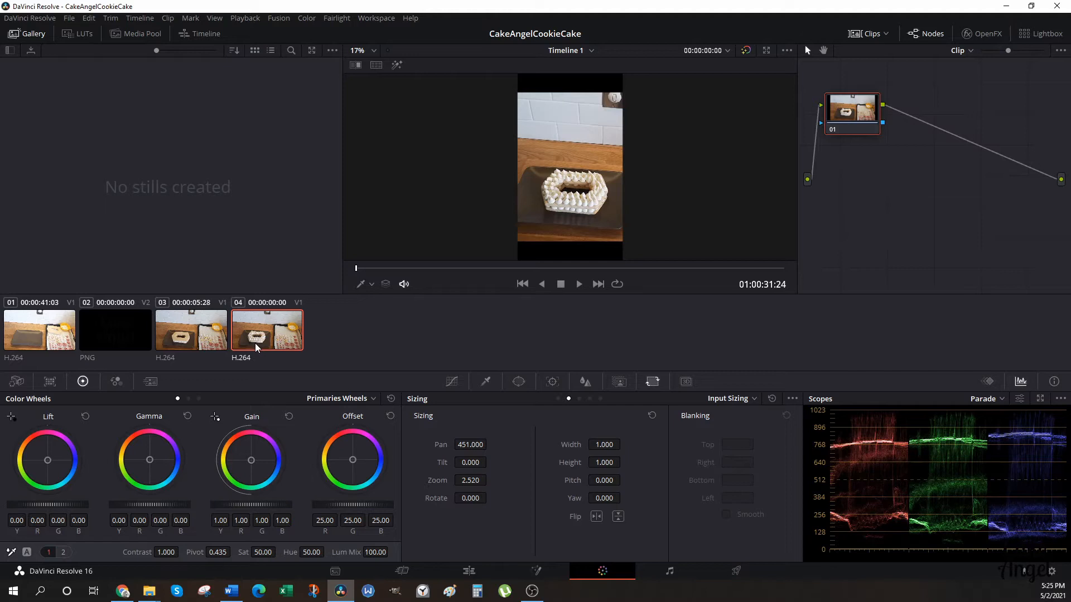
On the Edit page, move the largerlogoblack.png logo to about X -45.878, Y -189.171 and scale it down to about 0.044 zoom.
click(470, 572)
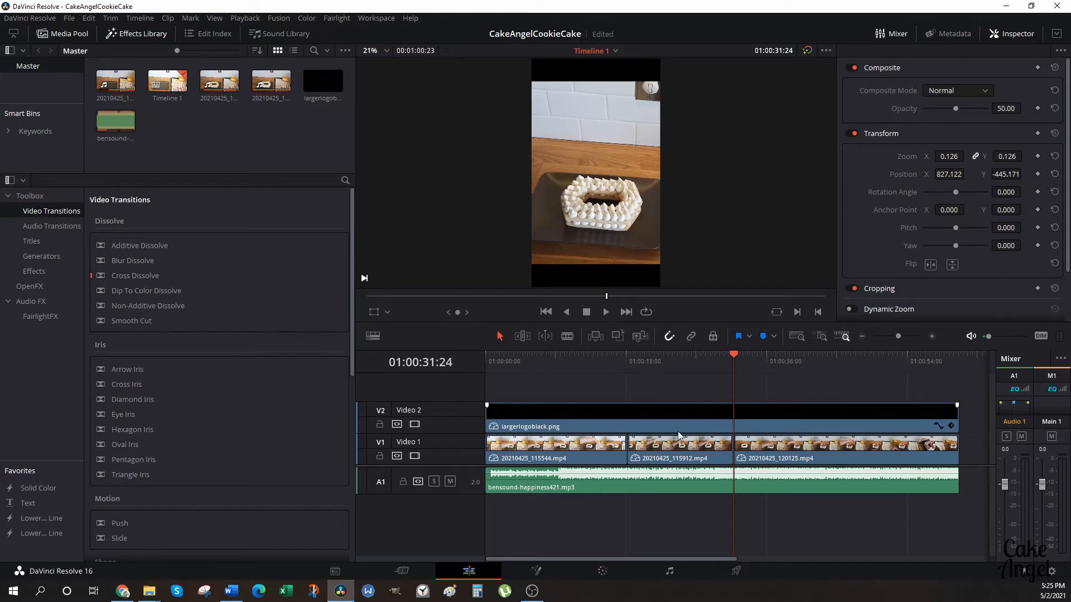
click(661, 427)
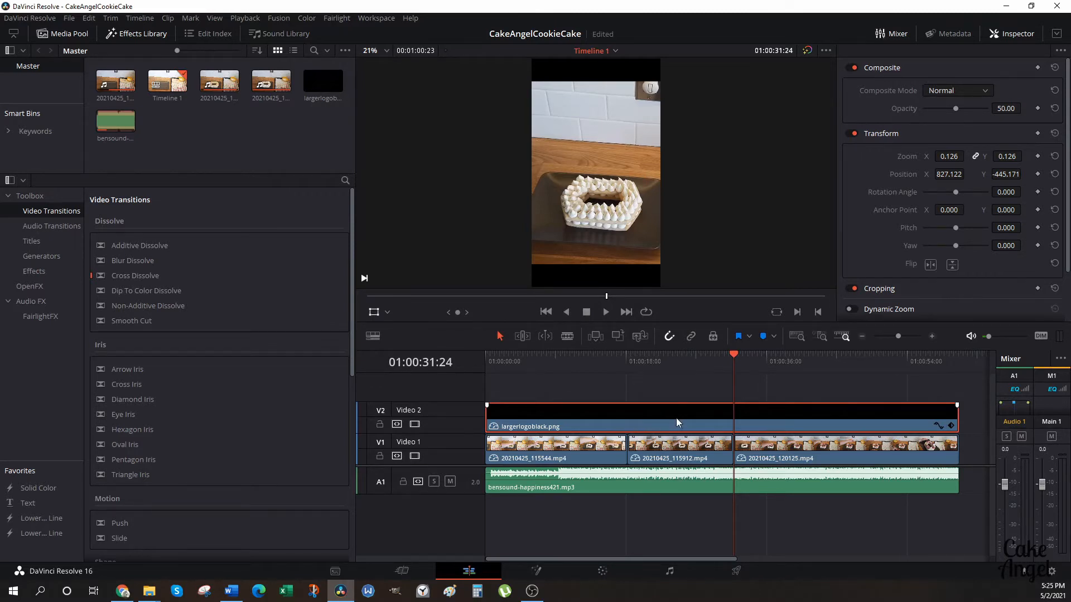
click(1015, 35)
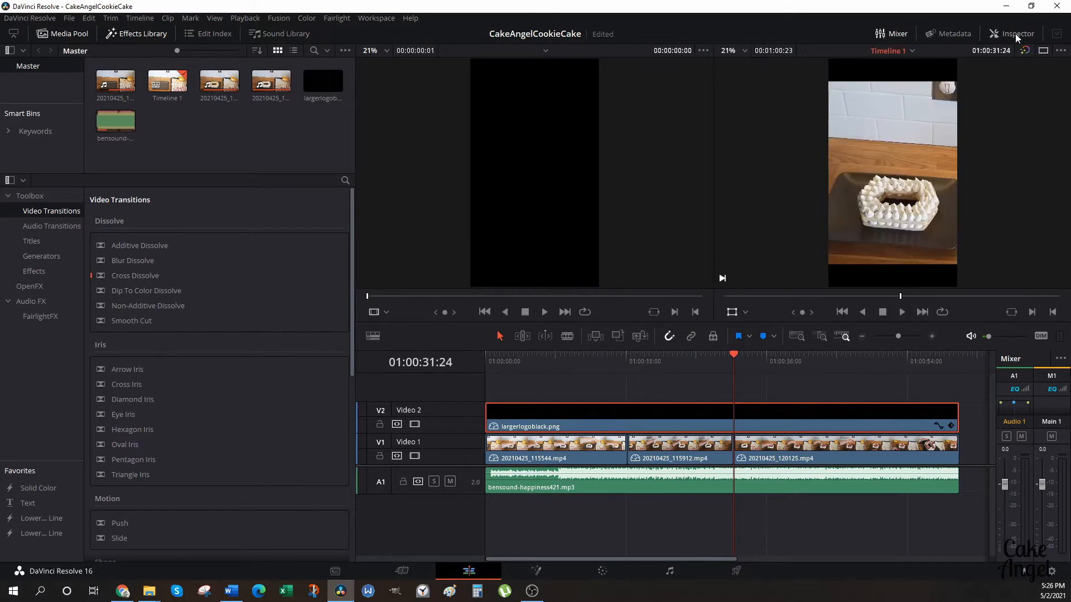
click(1014, 36)
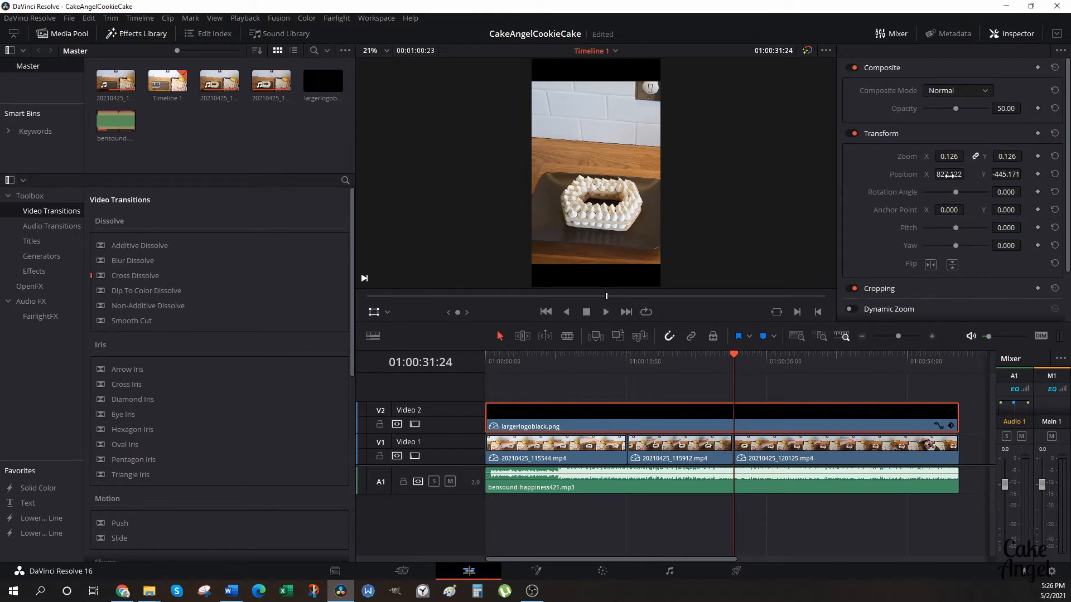
drag(948, 174, 1042, 174)
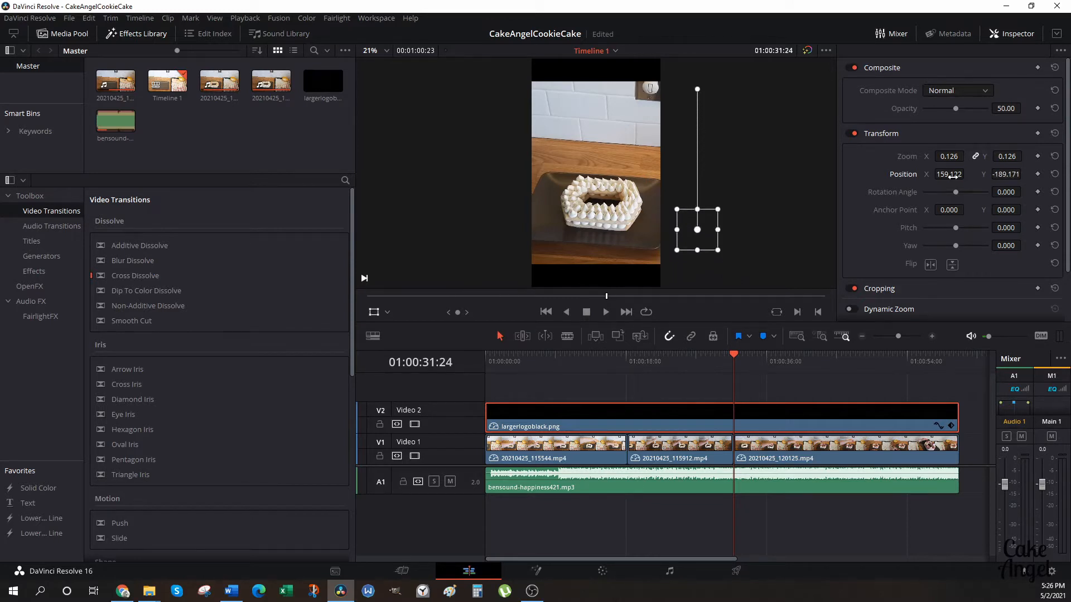
drag(972, 174, 956, 174)
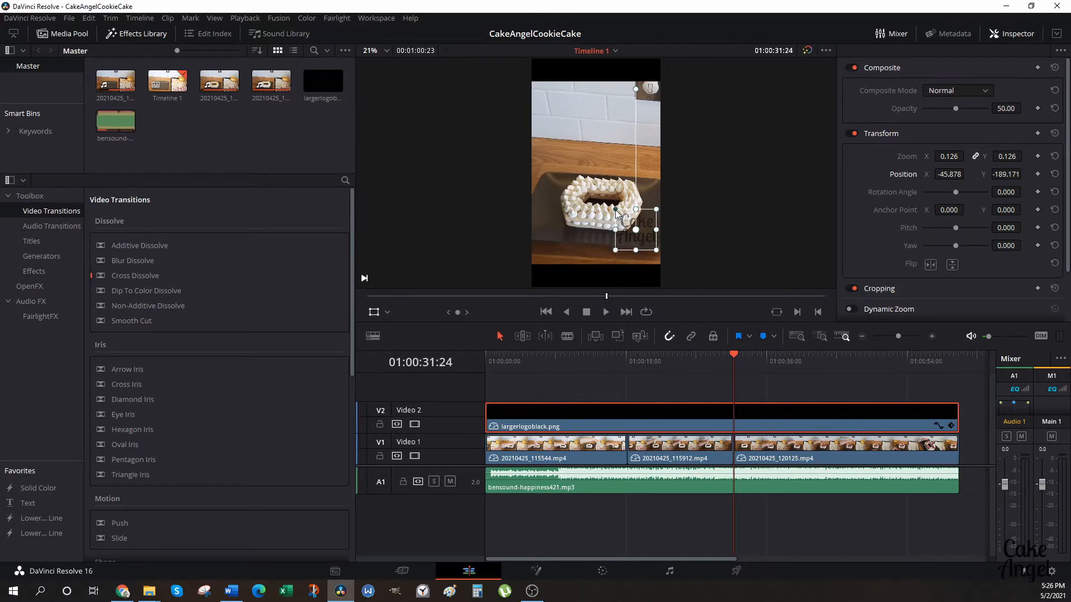
drag(615, 213, 629, 222)
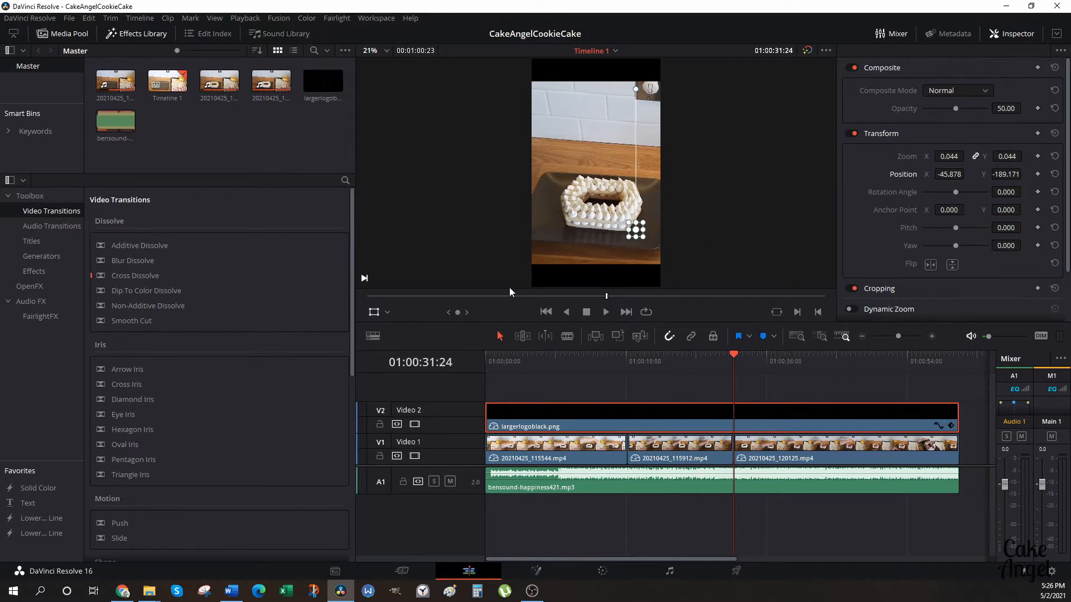
click(374, 314)
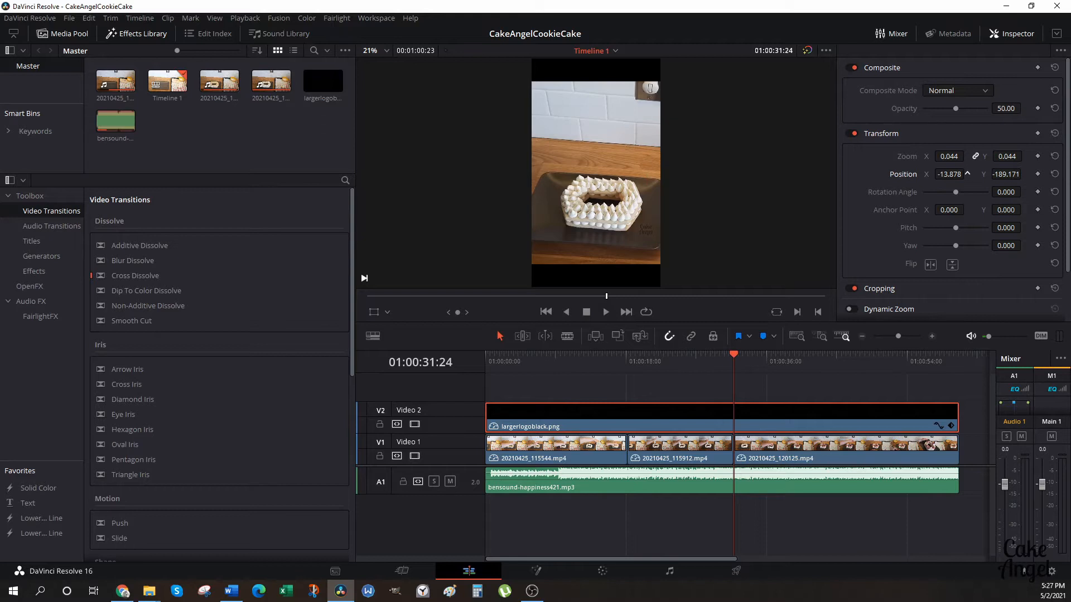
Fine-tune the logo's position to about X -12.878, Y -215.171 and set its opacity to about 68.70.
drag(950, 174, 948, 174)
mouse_move(957, 109)
mouse_down()
mouse_move(976, 110)
mouse_move(942, 116)
mouse_move(968, 116)
mouse_up()
Add a Solid Color generator on a new video track above the logo at the timeline's start, and select it with the playhead over it.
click(39, 258)
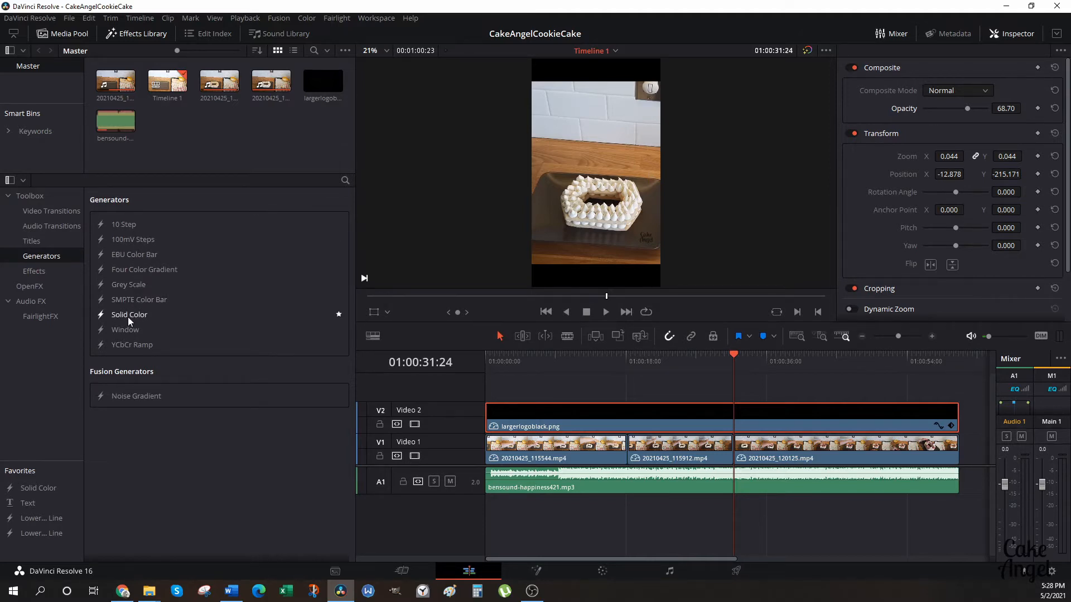
drag(129, 321, 489, 393)
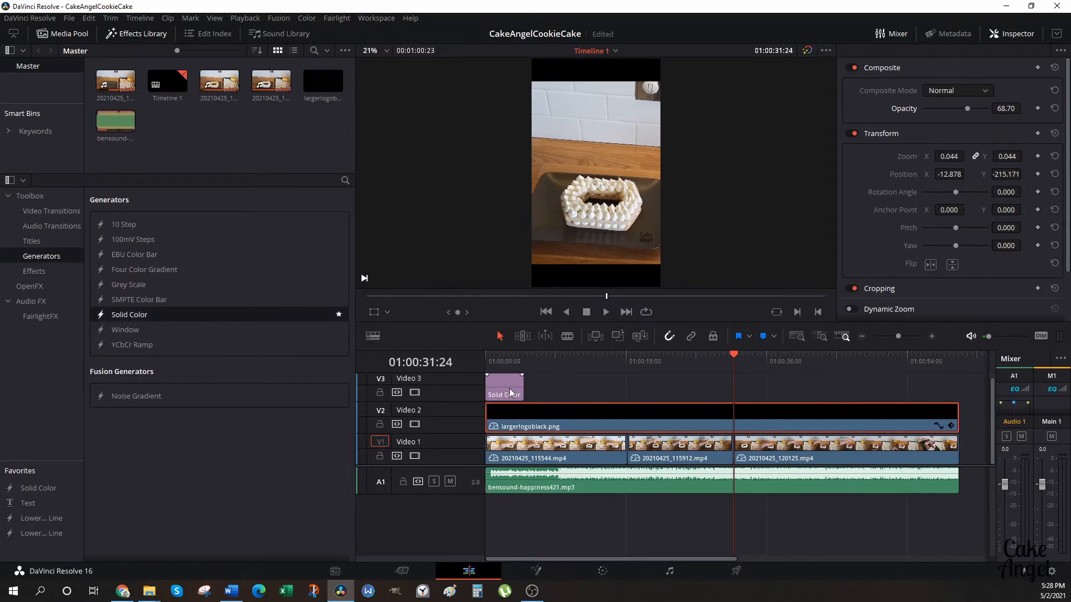
drag(735, 354, 504, 367)
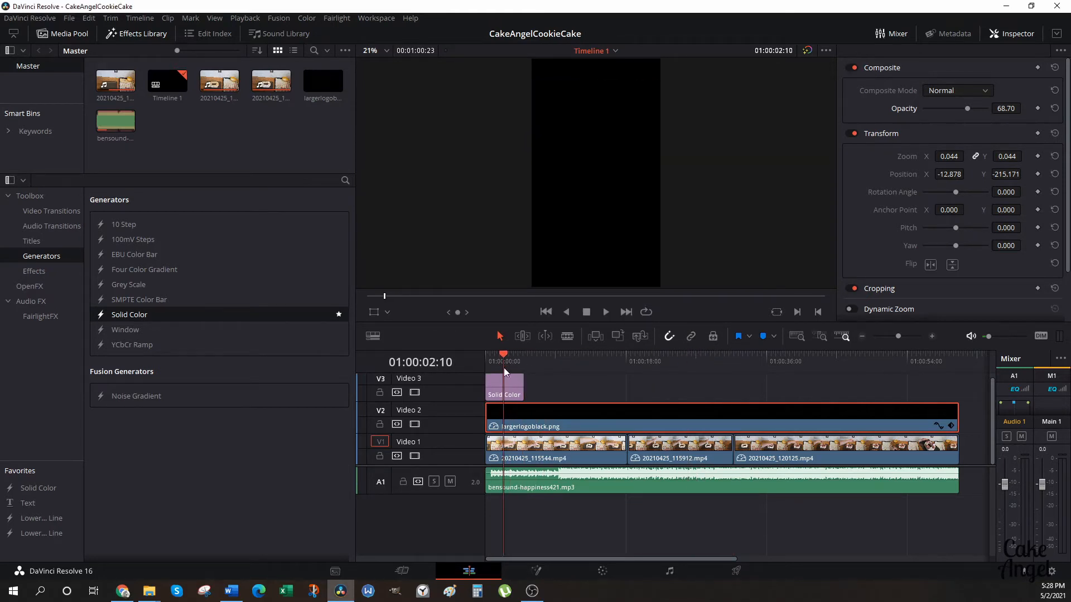
click(510, 387)
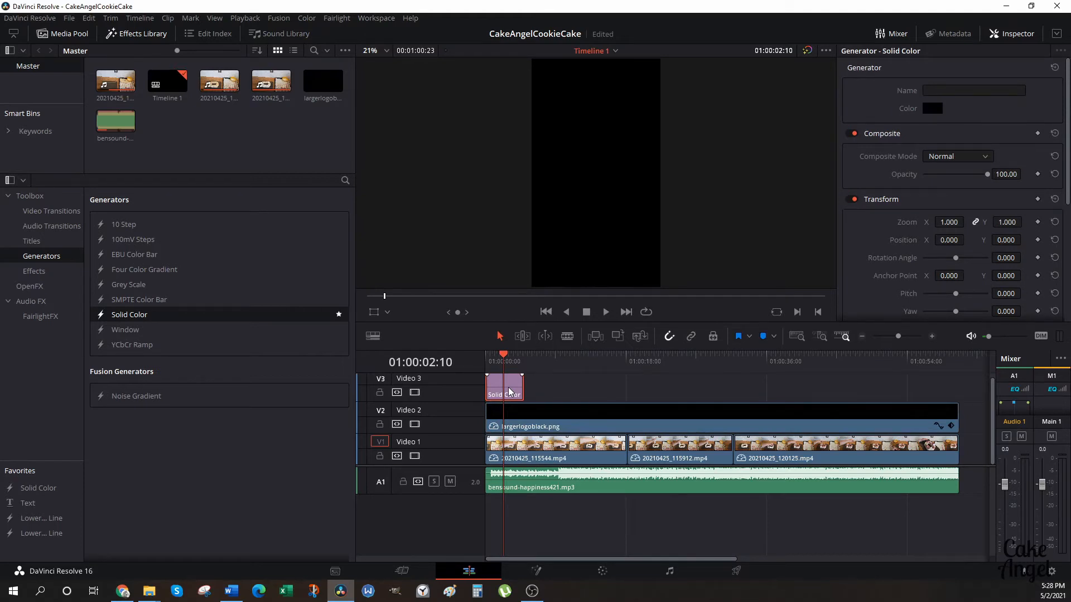
Move the Solid Color track down below both the logo and the cake footage, making it the lowest video track.
right_click(457, 383)
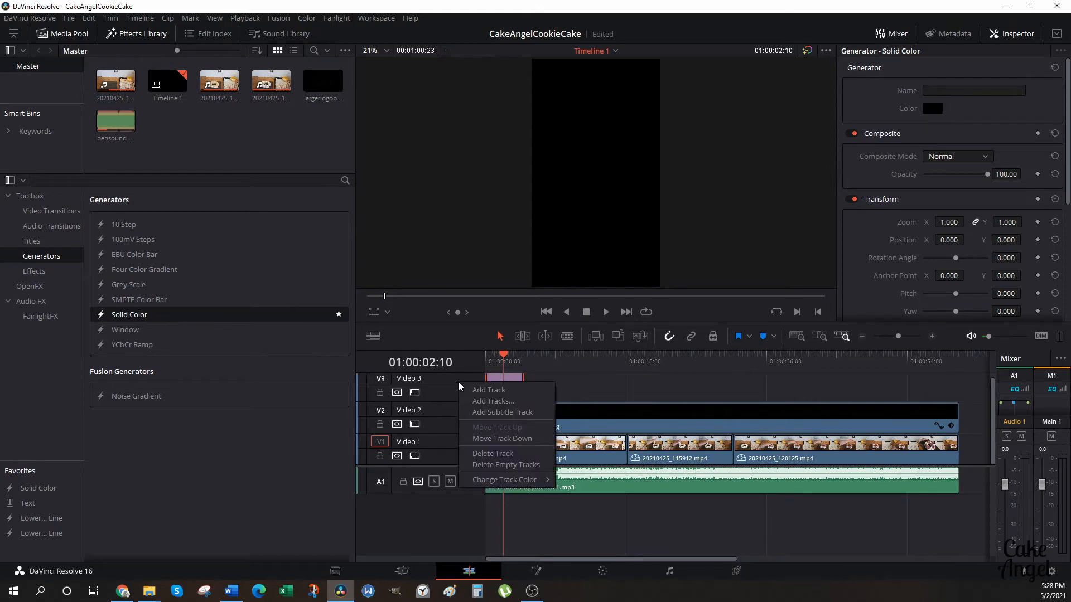
click(471, 439)
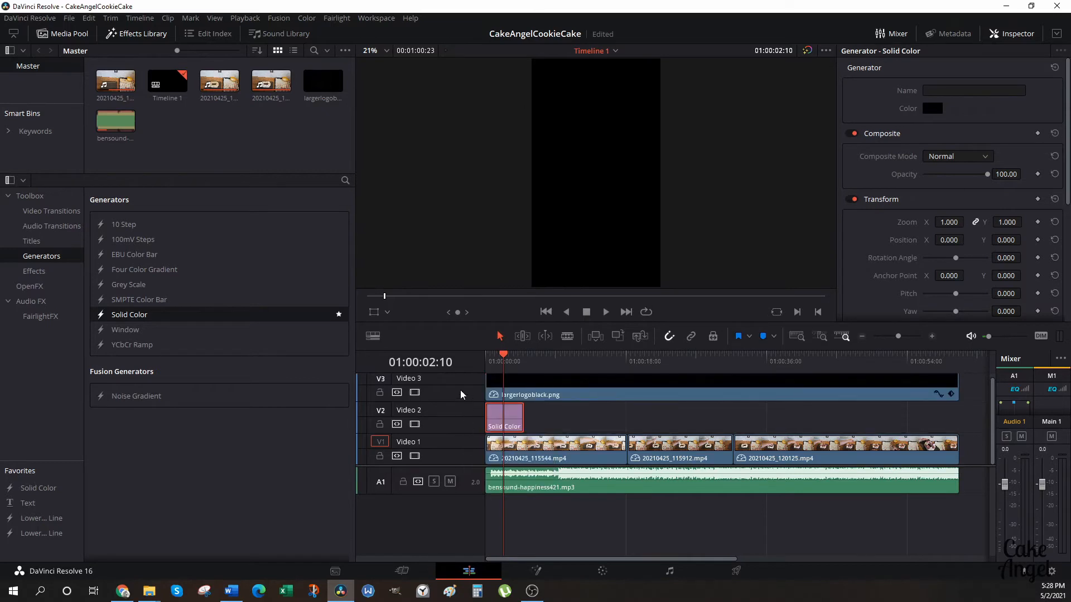
right_click(460, 419)
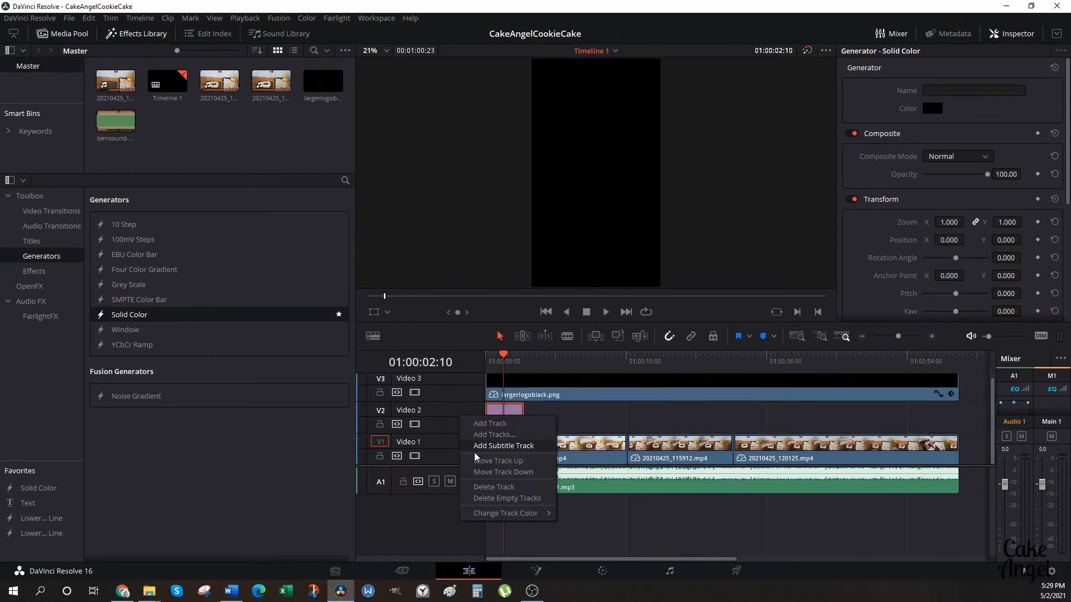
click(479, 472)
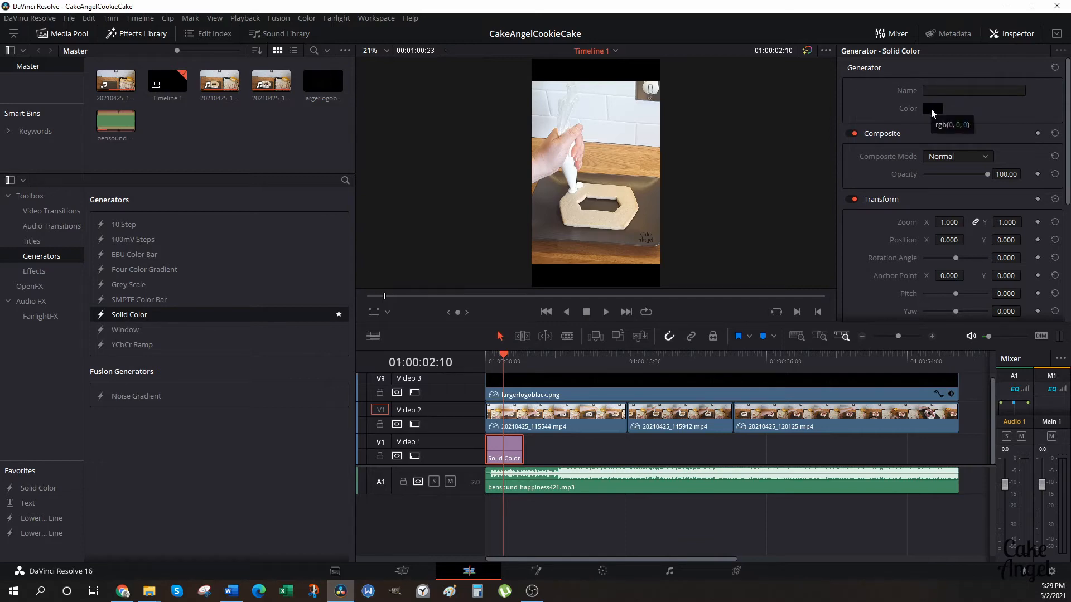
Set the Solid Color generator's color to the wood brown #835028 sampled from the cake footage.
click(931, 109)
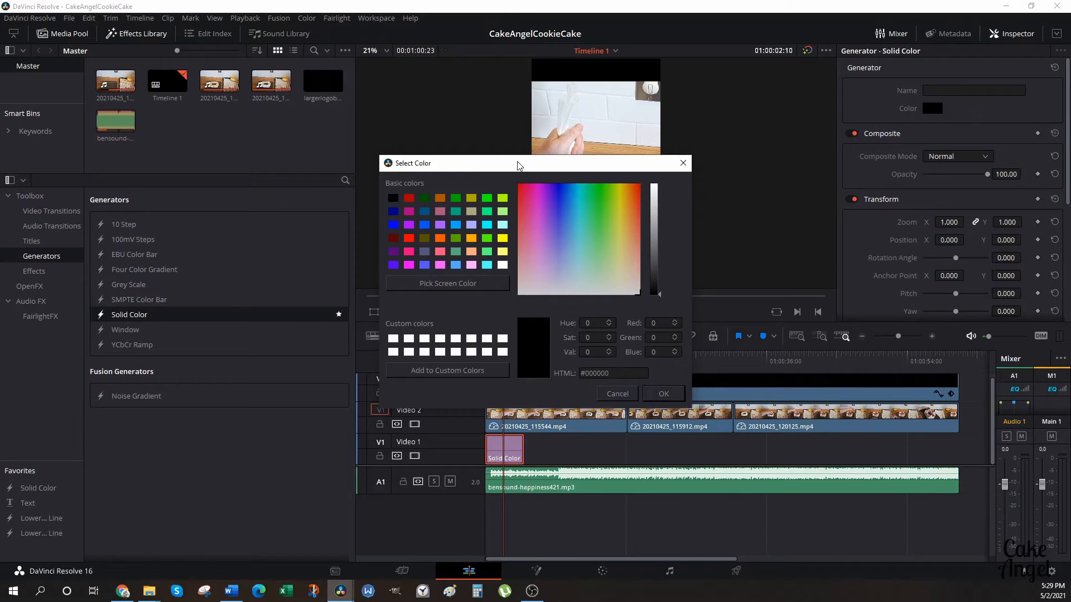
drag(518, 166, 349, 83)
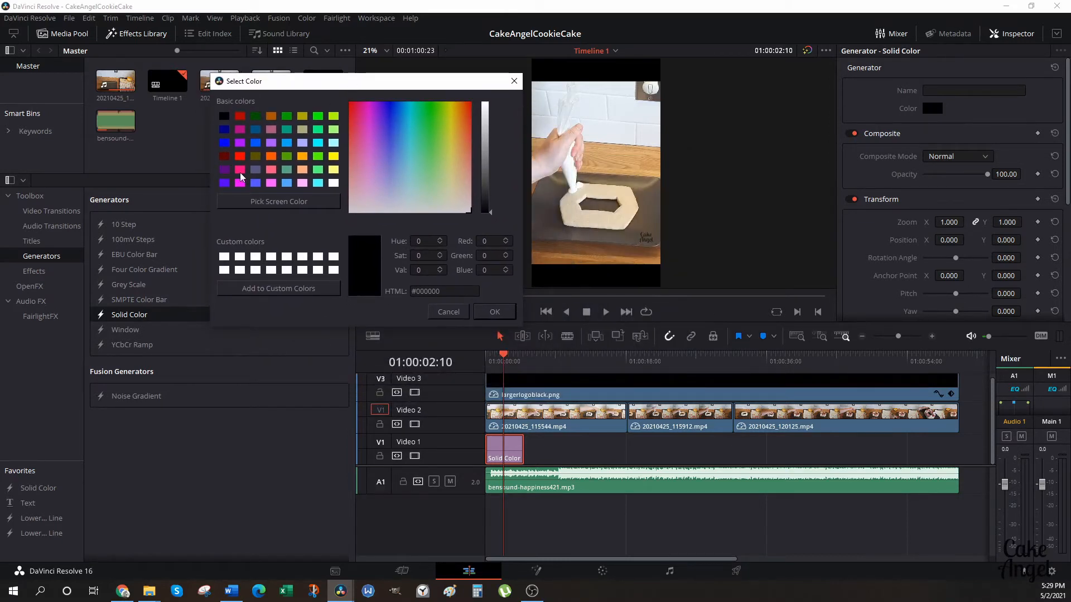
click(301, 183)
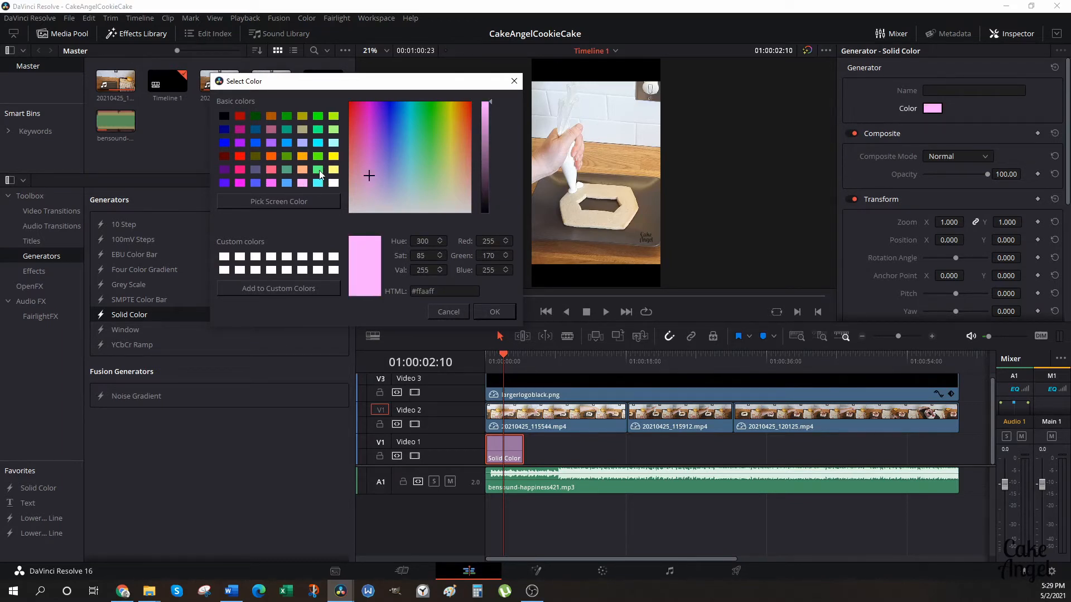
click(319, 171)
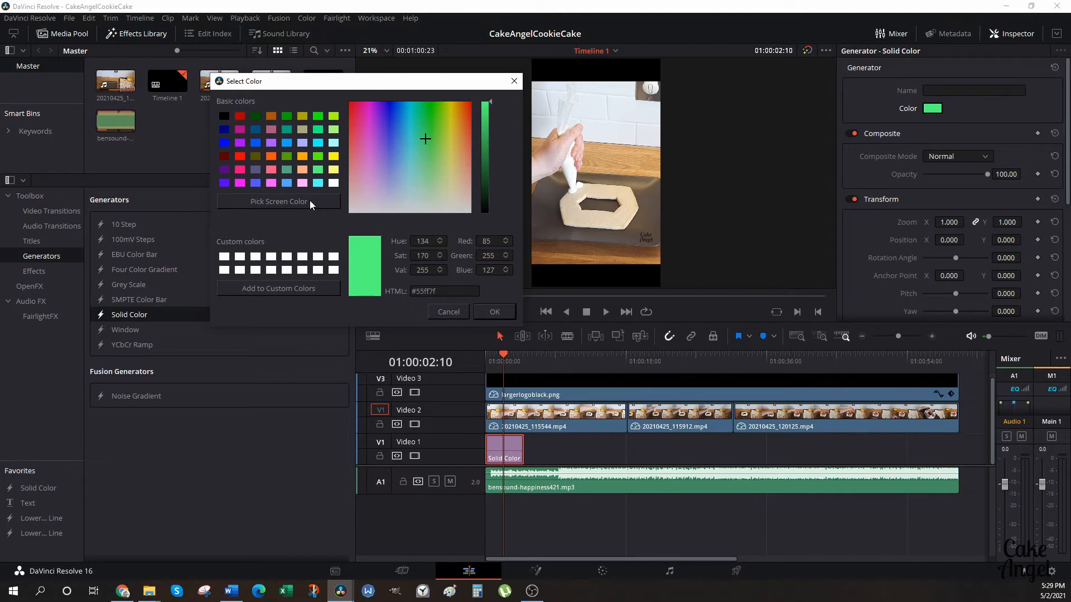
click(310, 200)
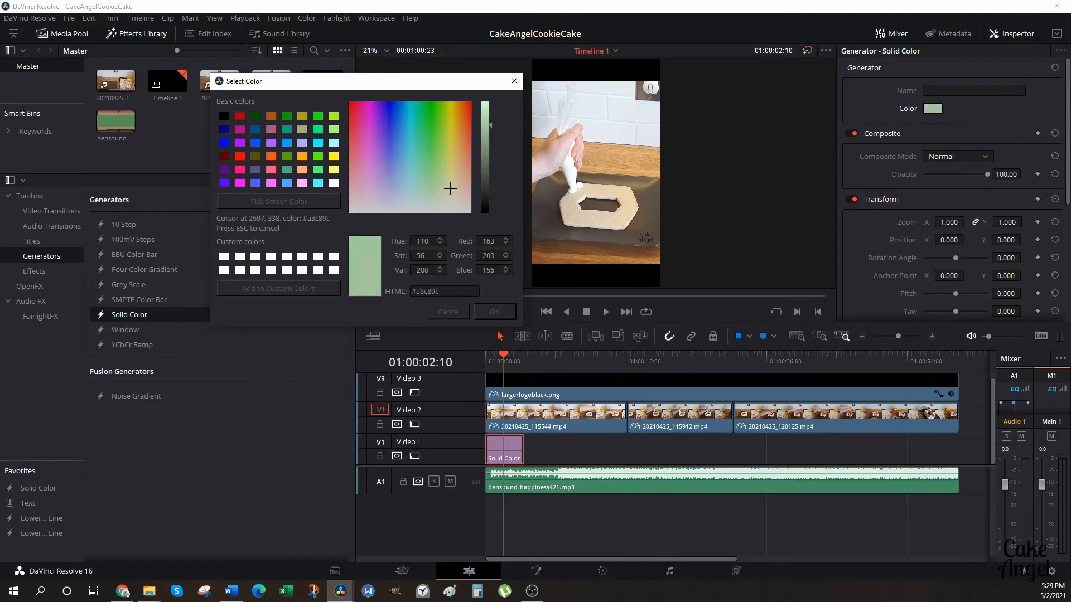
click(540, 262)
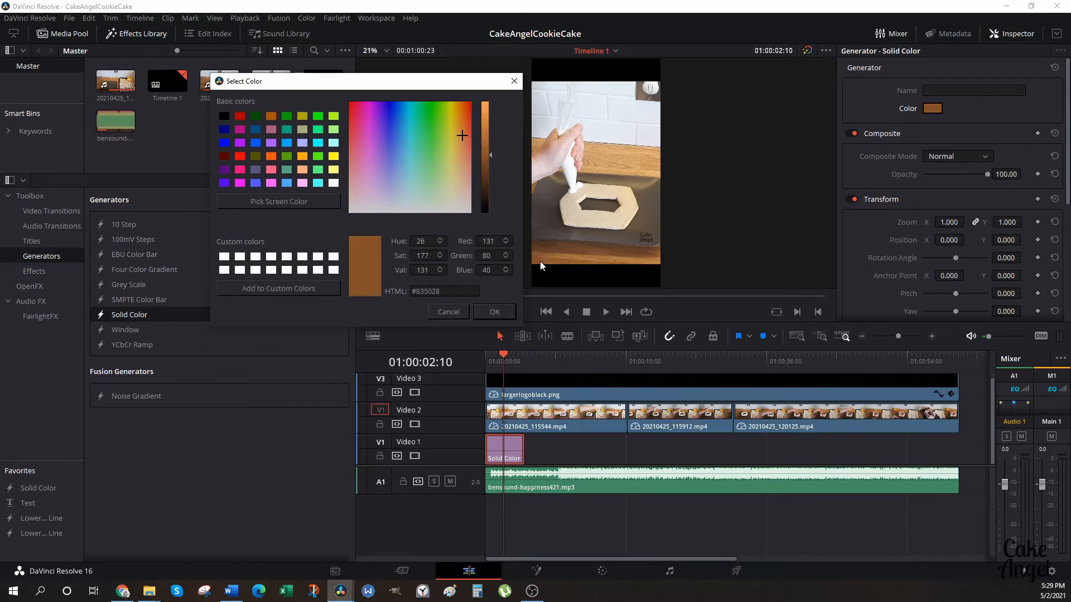
click(495, 312)
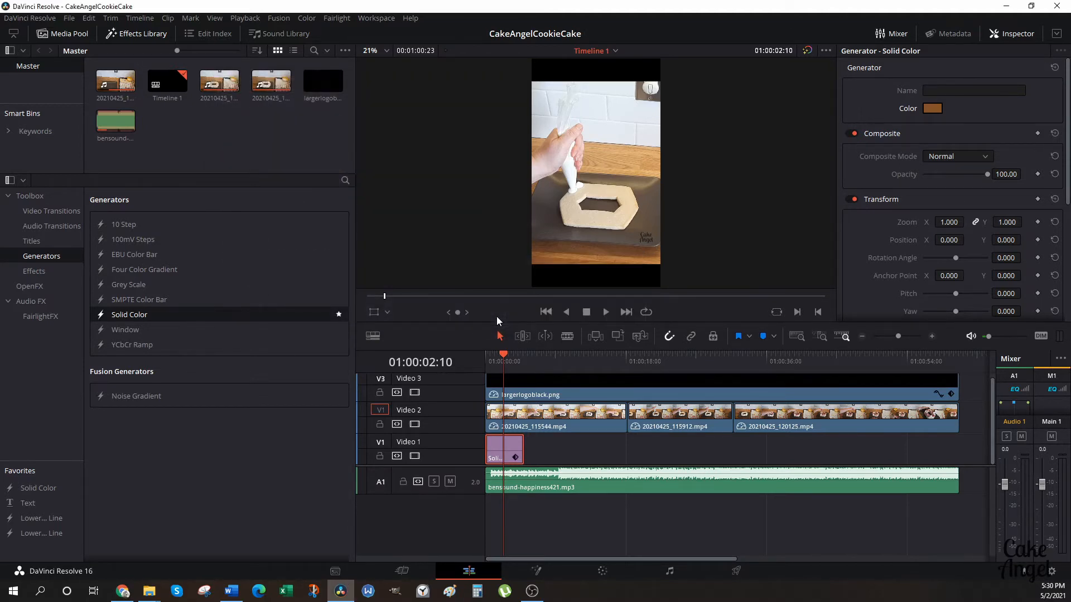
Set the horizontal position of the first cake clip, 20210425_115544.mp4, to 1.000.
click(557, 425)
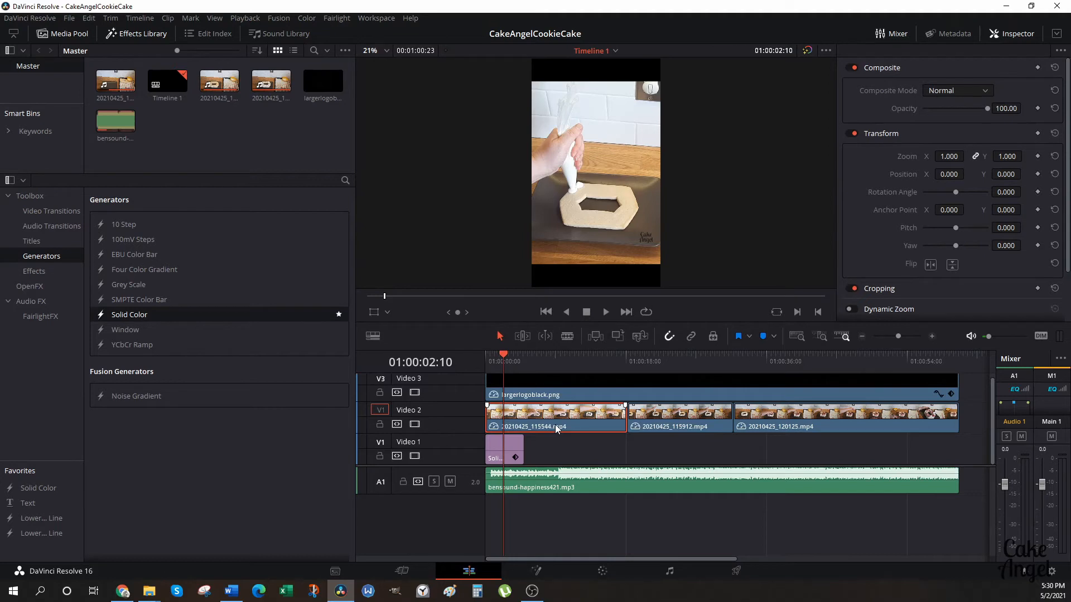
click(944, 176)
text(1)
key(Return)
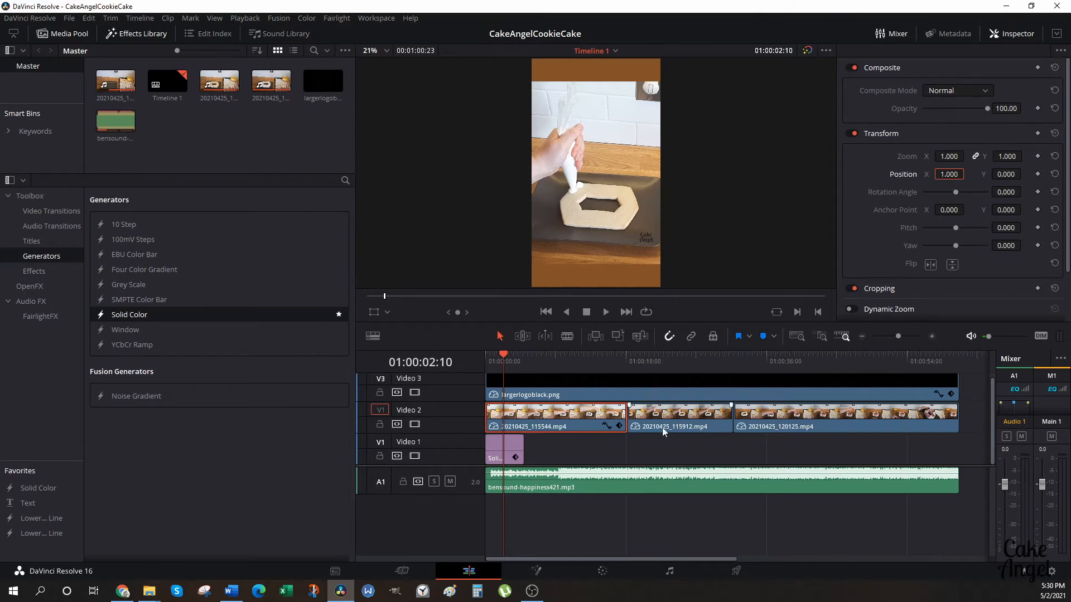
Change the Solid Color generator's color to white, #ffffff.
click(512, 457)
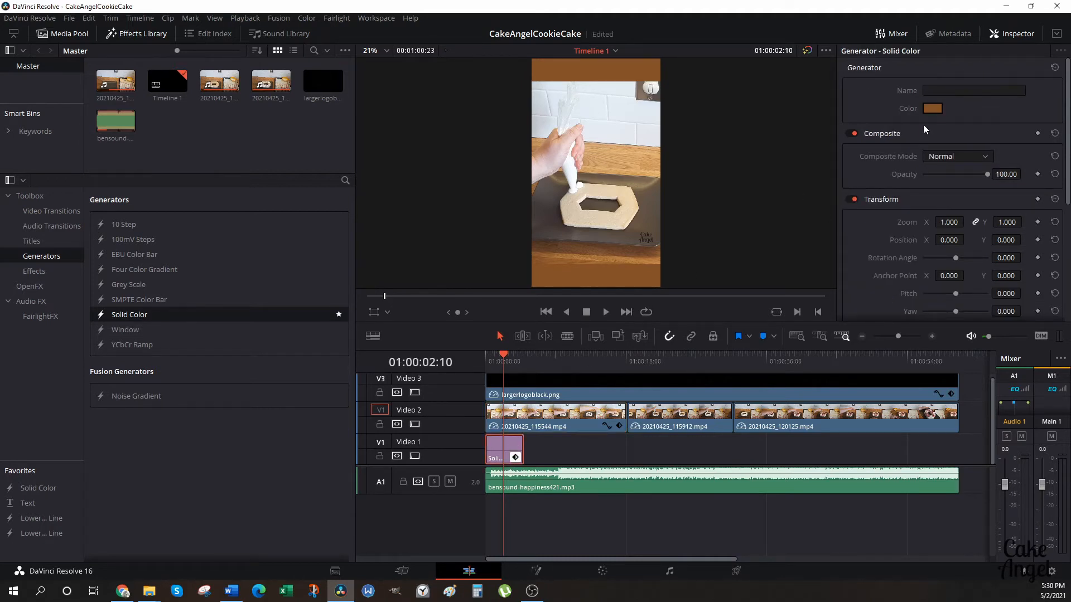
click(931, 109)
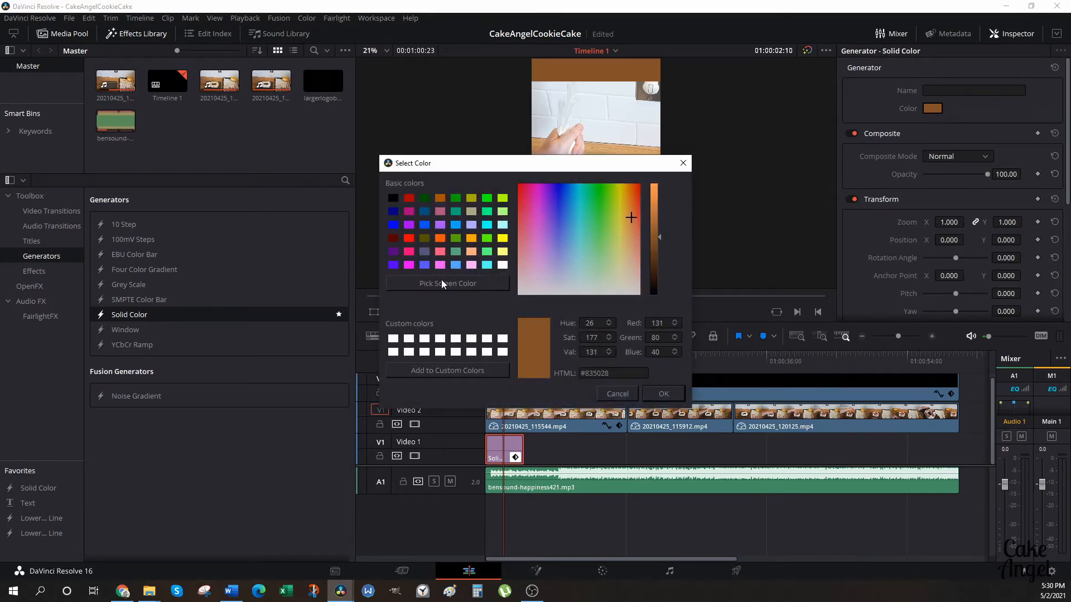
click(501, 266)
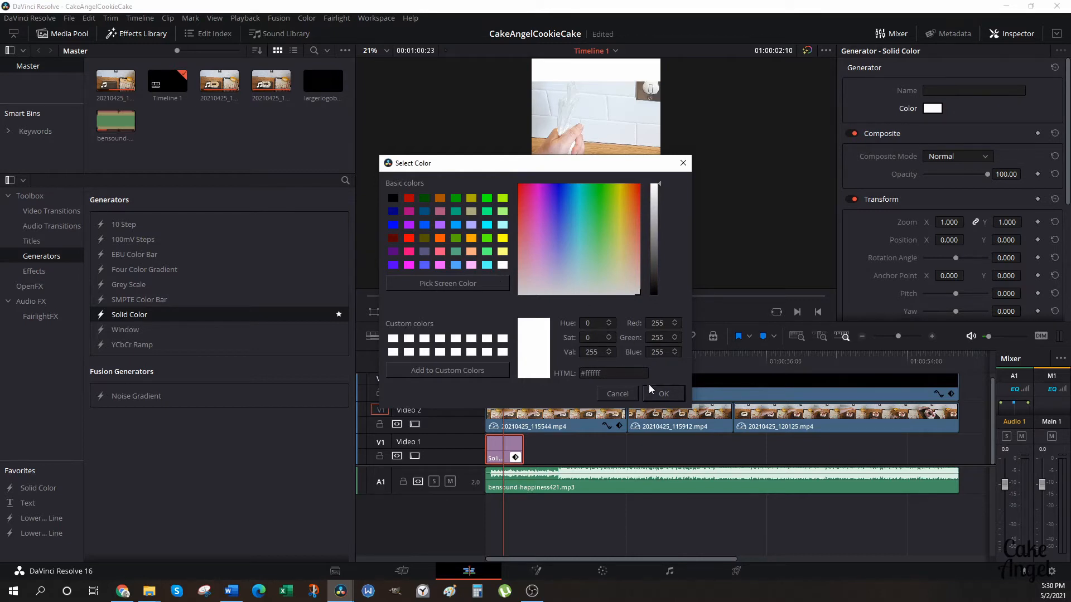
click(661, 394)
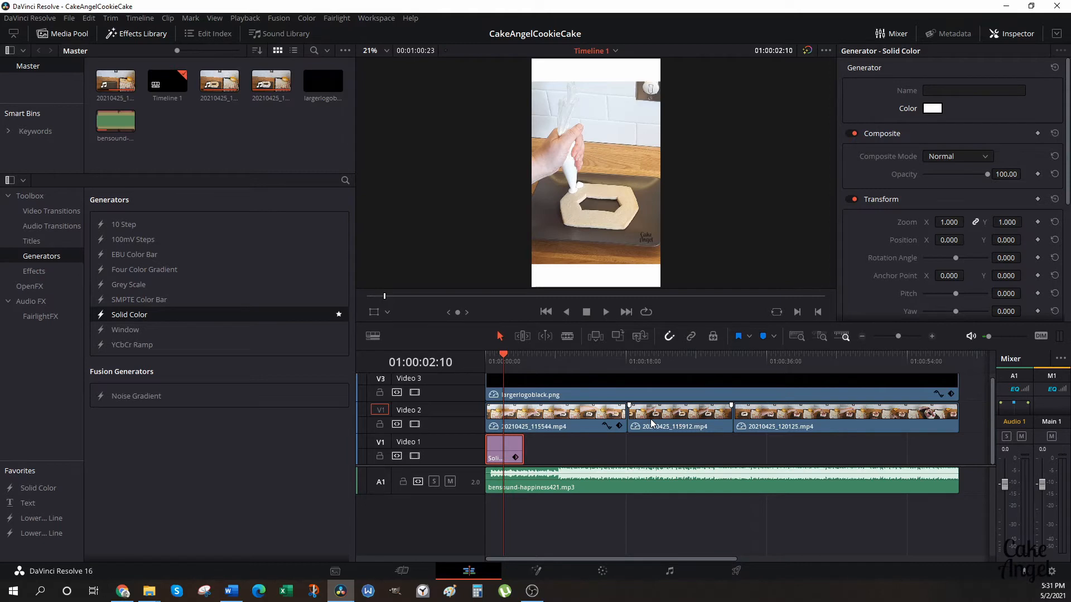
Change the speed of the first clip, 20210425_115544.mp4, to 1000% with Ripple sequence enabled.
right_click(576, 422)
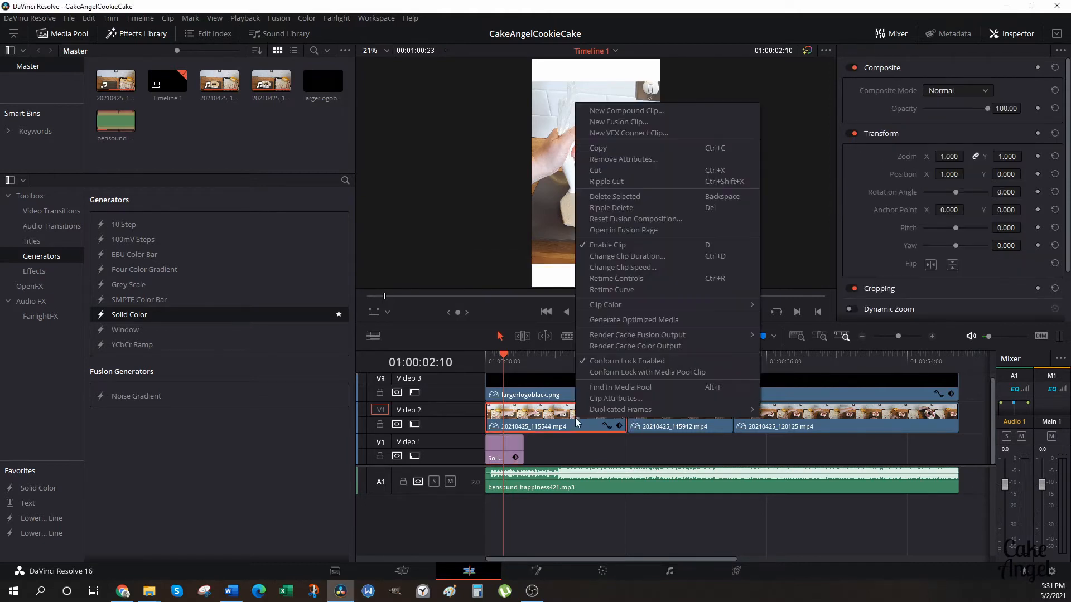
click(607, 268)
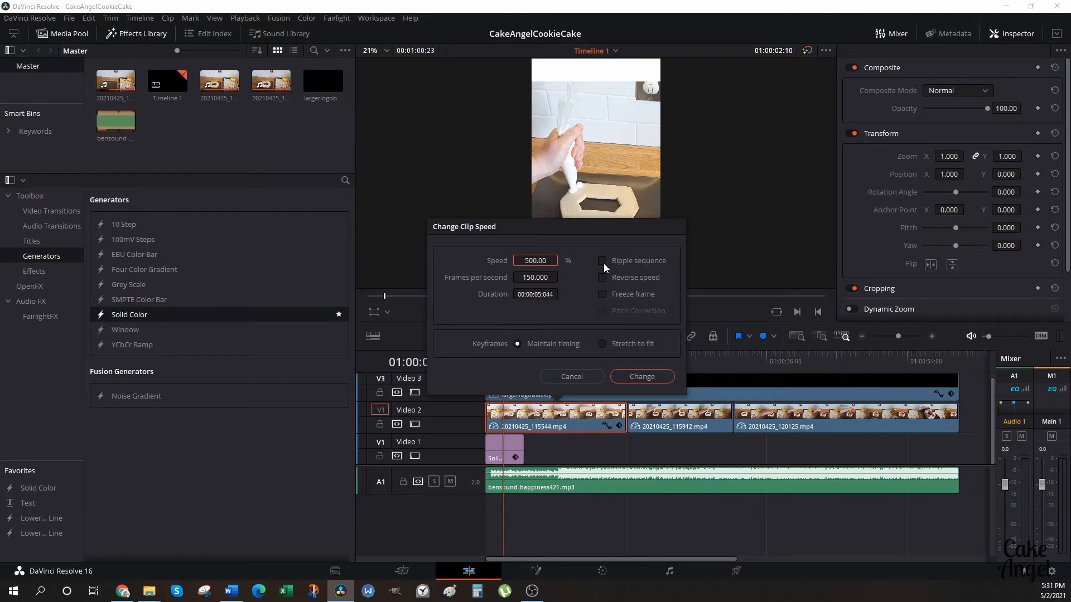
click(602, 261)
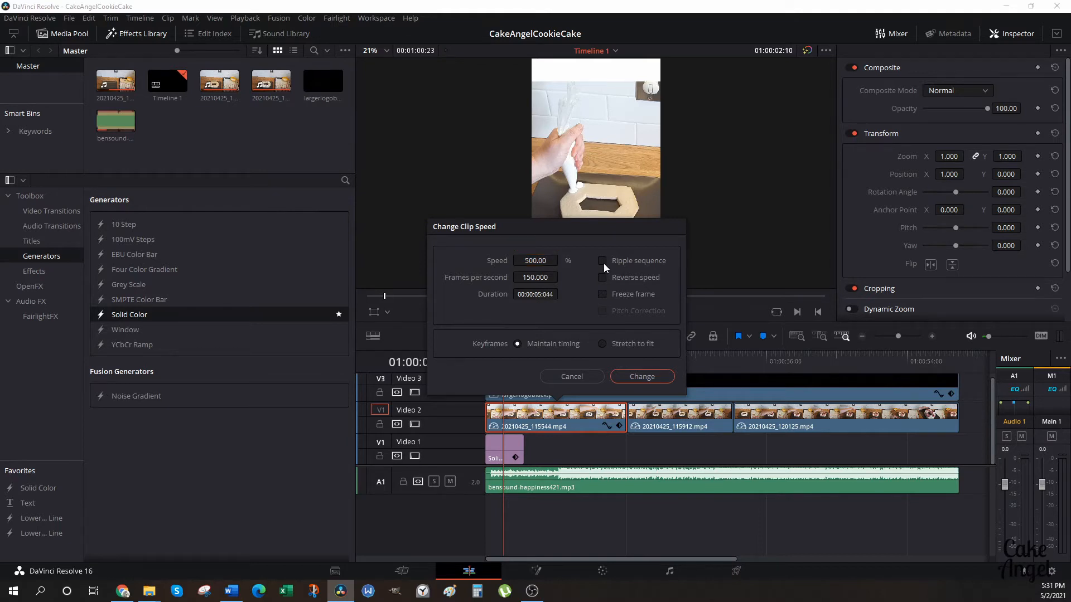
click(533, 261)
text(1000)
click(648, 378)
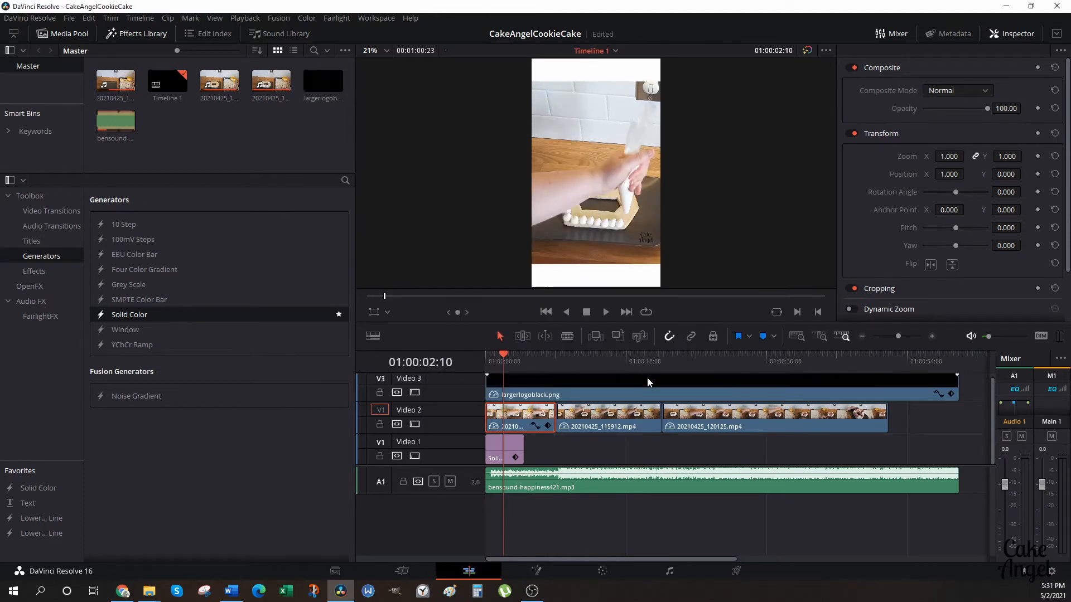
Change the speed of the middle clip, 20210425_115912.mp4, to 1000%, keeping Ripple sequence enabled.
click(610, 418)
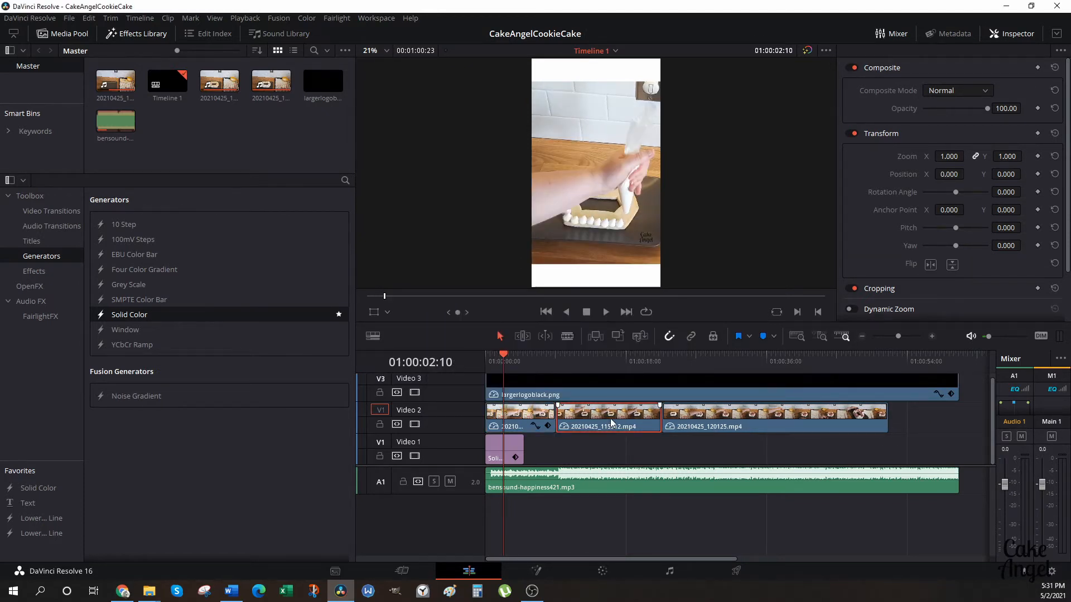
right_click(610, 418)
click(662, 267)
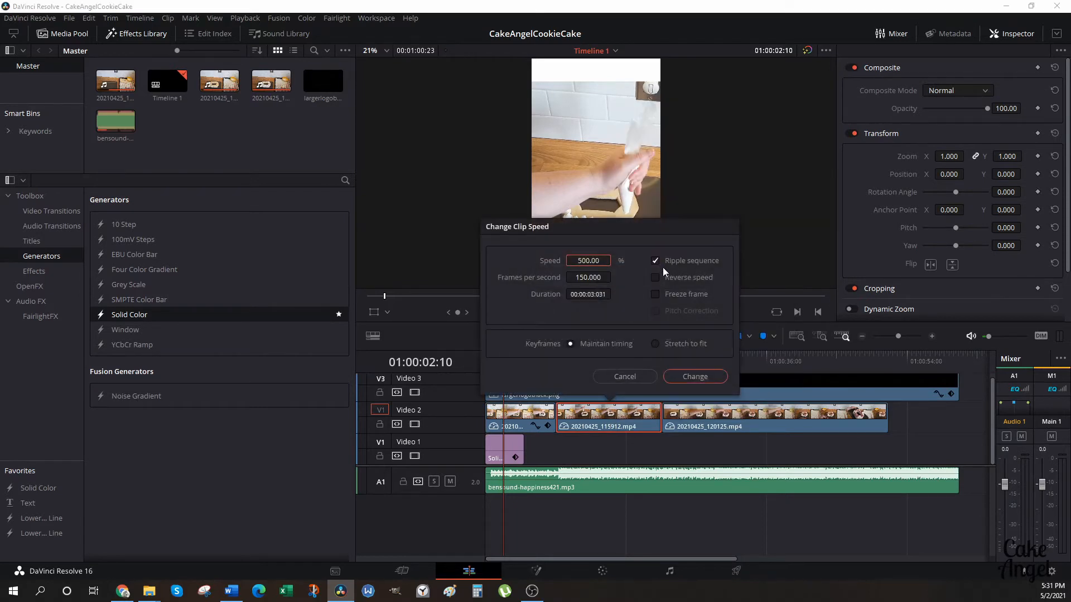
click(588, 261)
text(1000)
click(694, 377)
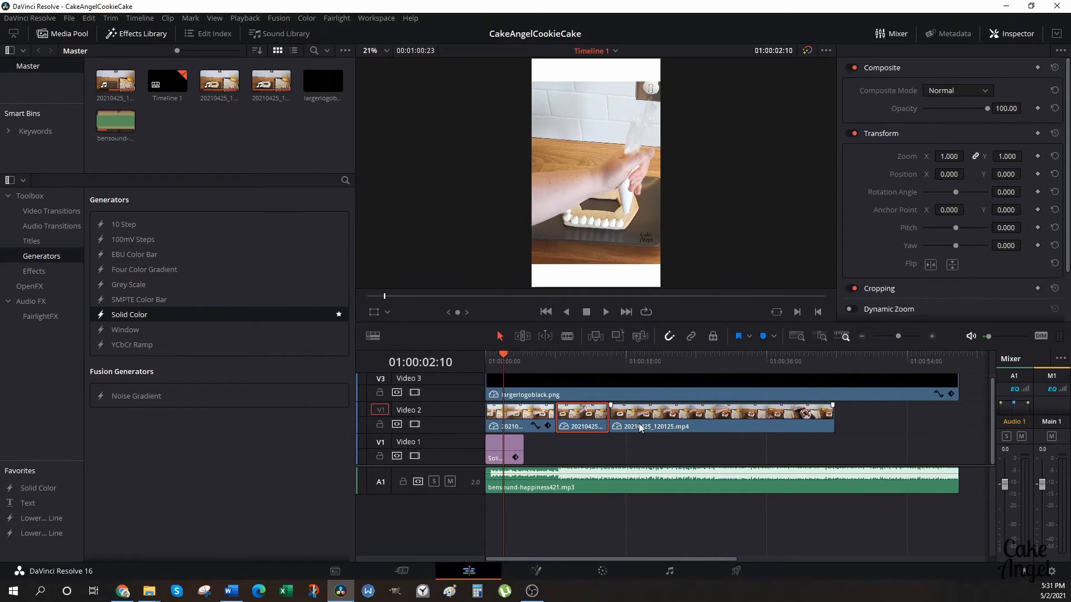
Change the speed of the last clip, 20210425_120125.mp4, to 1000%, keeping Ripple sequence enabled.
right_click(638, 423)
click(675, 272)
click(701, 261)
text(1000)
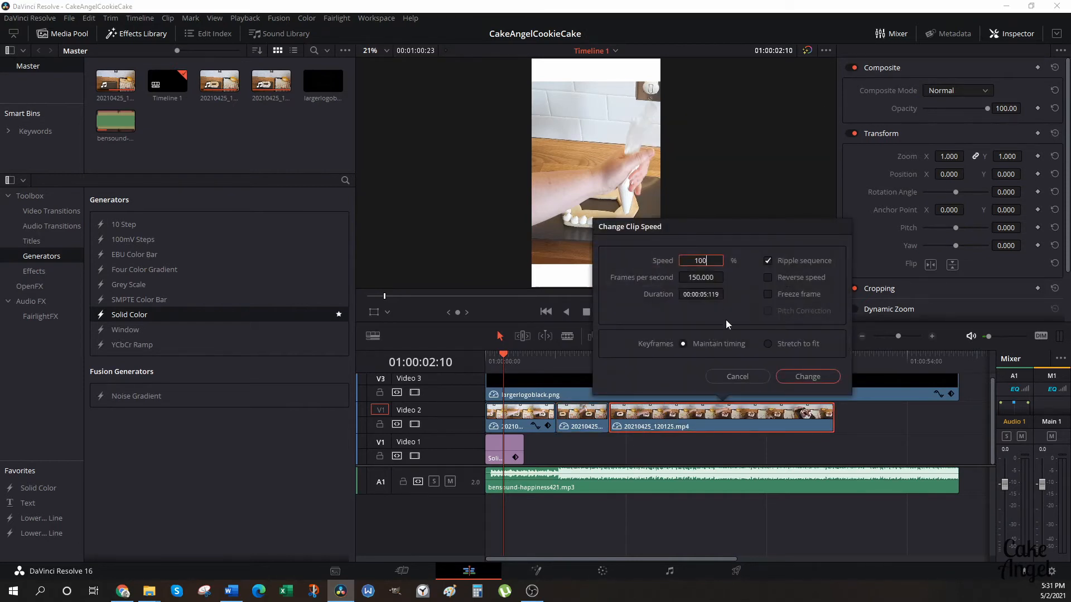
click(784, 378)
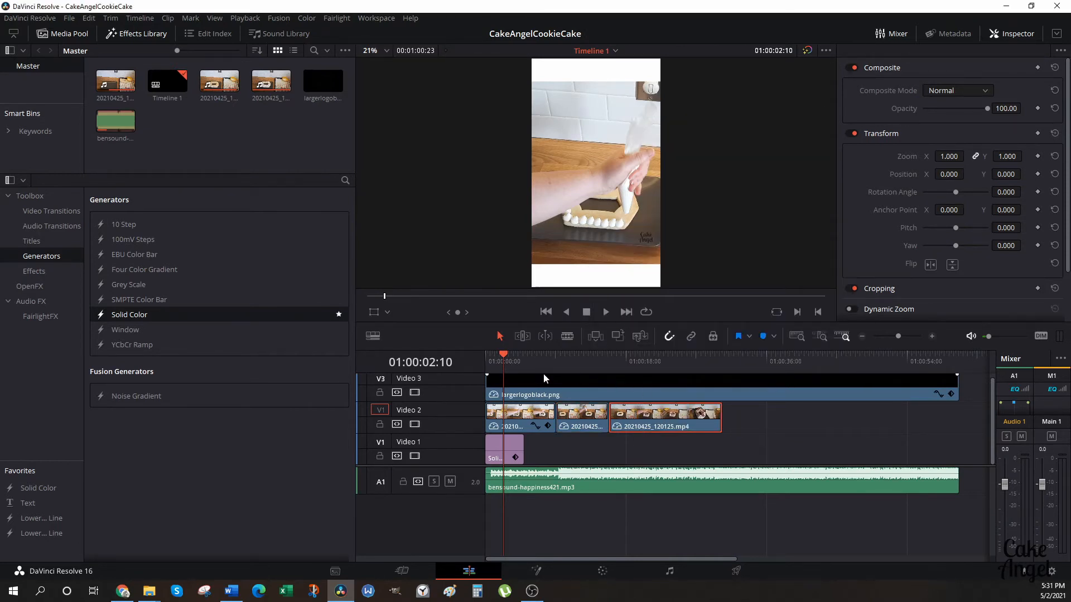
Check the end time of the footage and raise the middle clip's speed slightly above 1000%, rippling the sequence.
drag(527, 357, 716, 363)
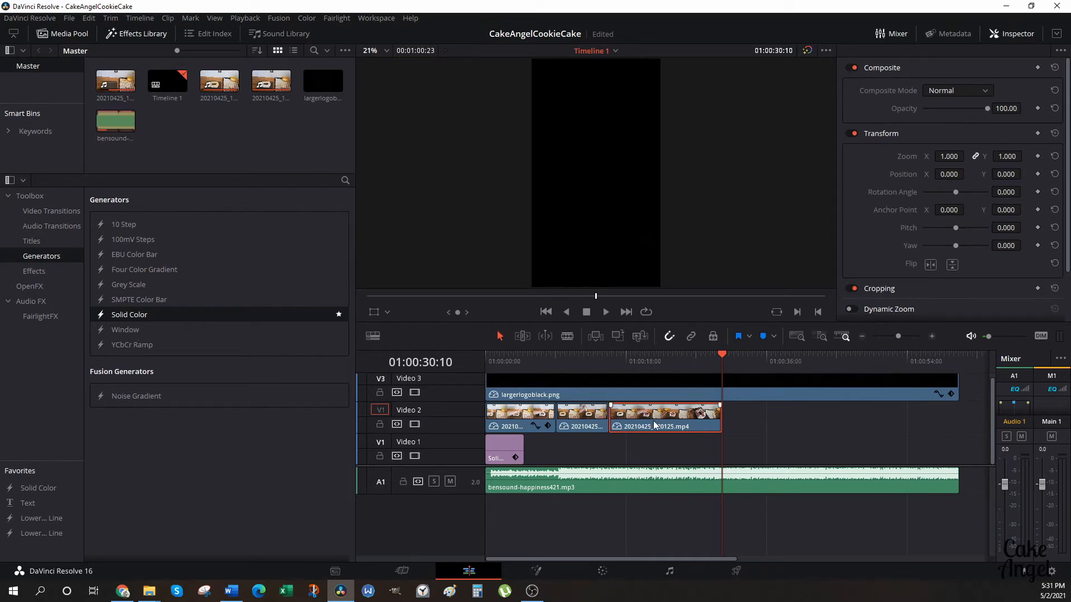
click(577, 416)
right_click(578, 416)
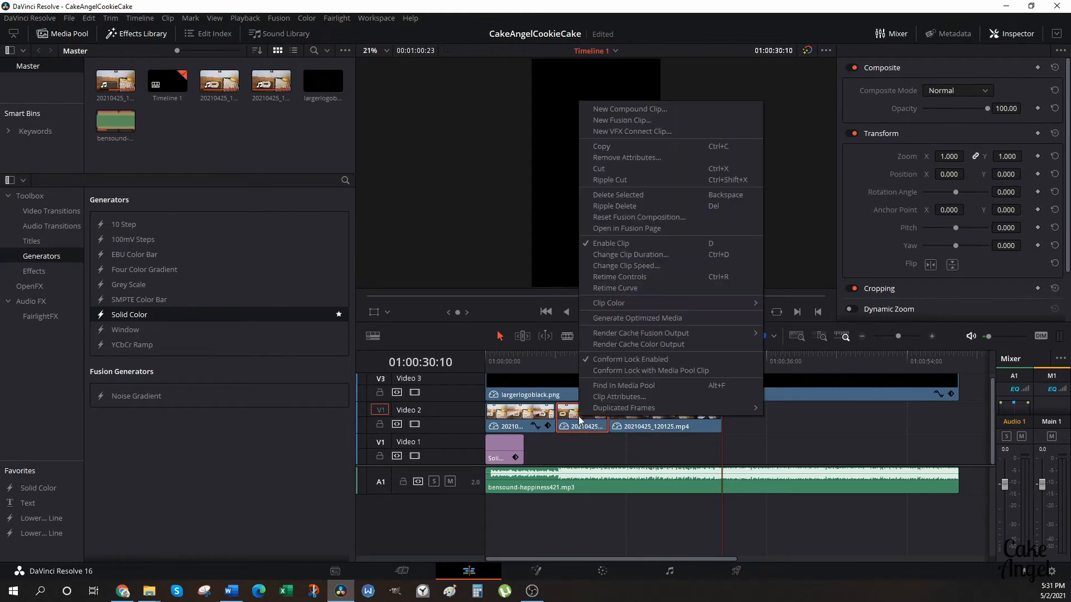
click(617, 262)
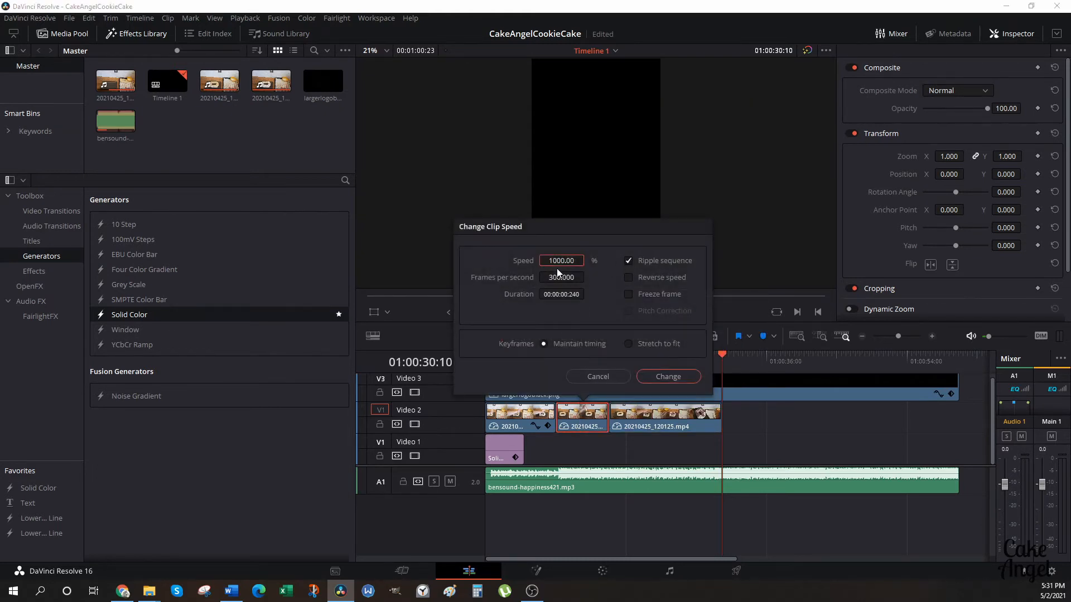
click(655, 373)
Place the playhead at the footage's end, 01:00:29:22, and trim the largerlogoblack.png logo clip to it.
click(718, 358)
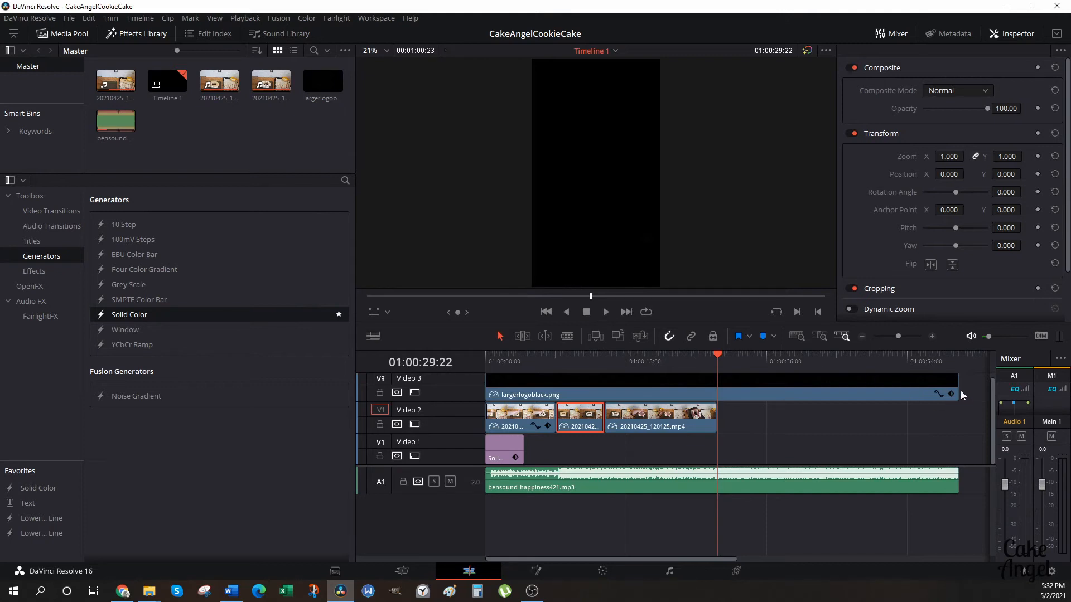
click(923, 388)
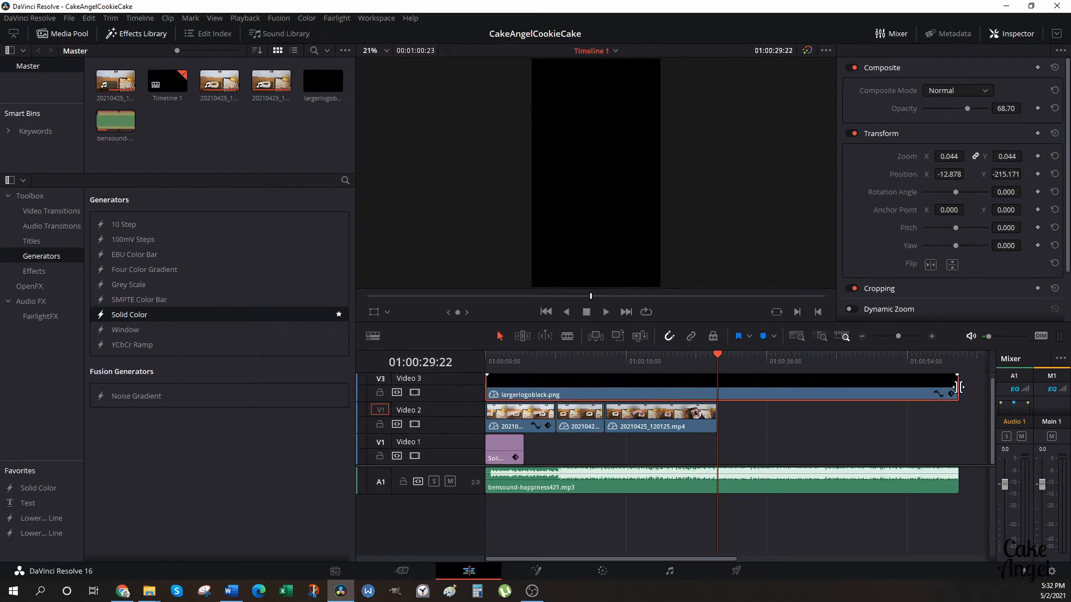
click(957, 387)
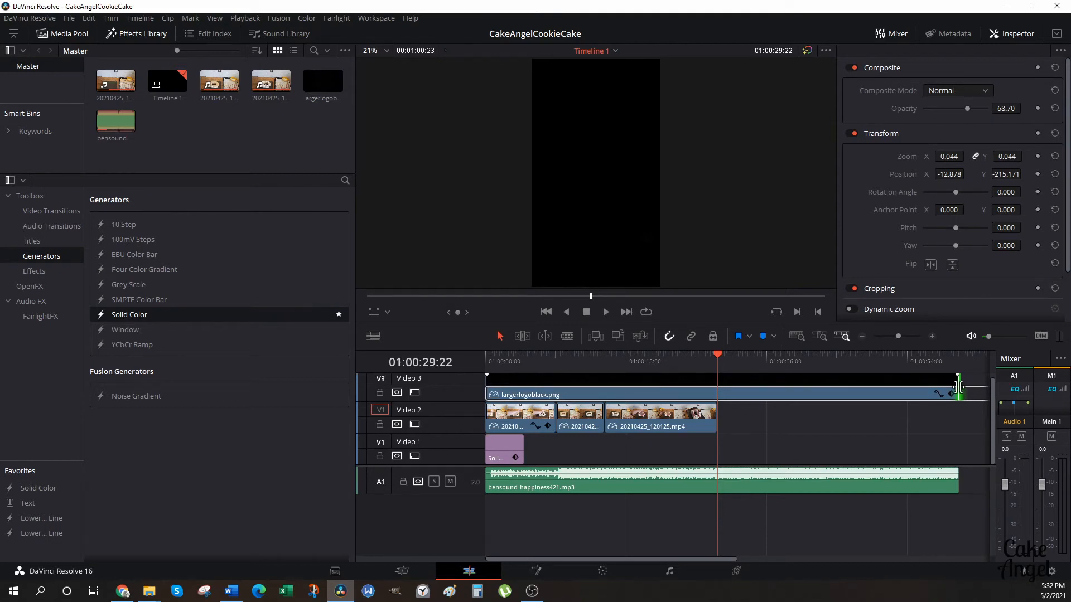
drag(958, 386, 717, 398)
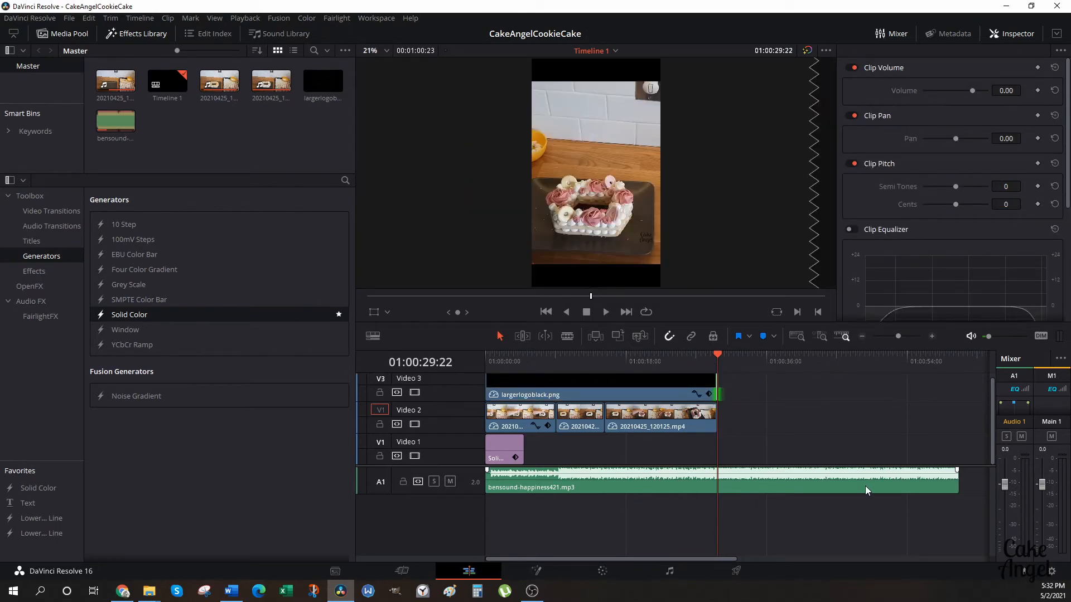
Trim the end of the bensound-happiness421.mp3 music to the playhead at the footage's end and save the project.
click(938, 482)
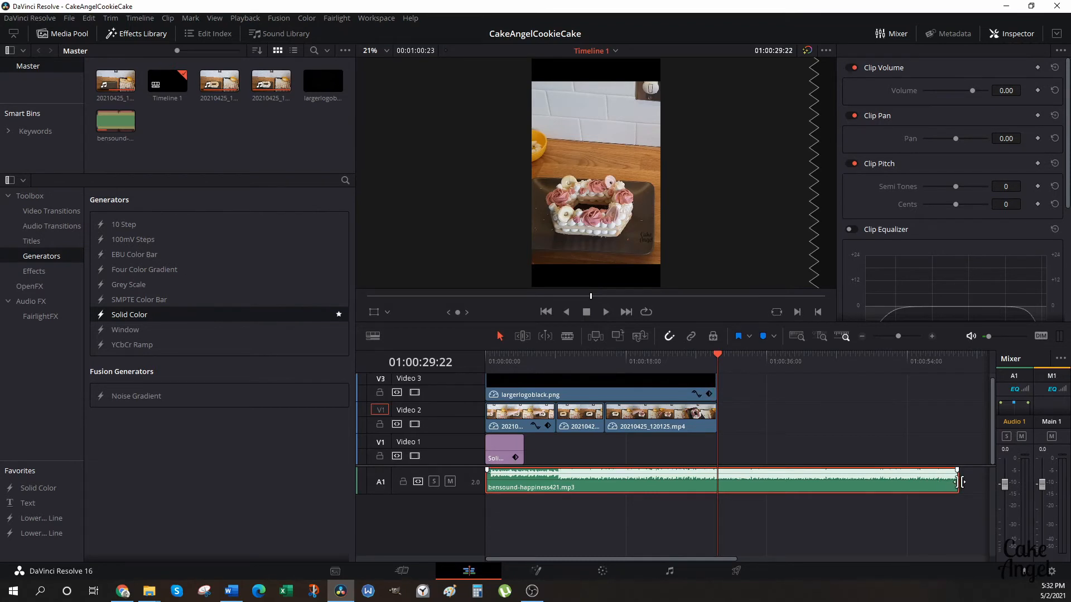
click(959, 482)
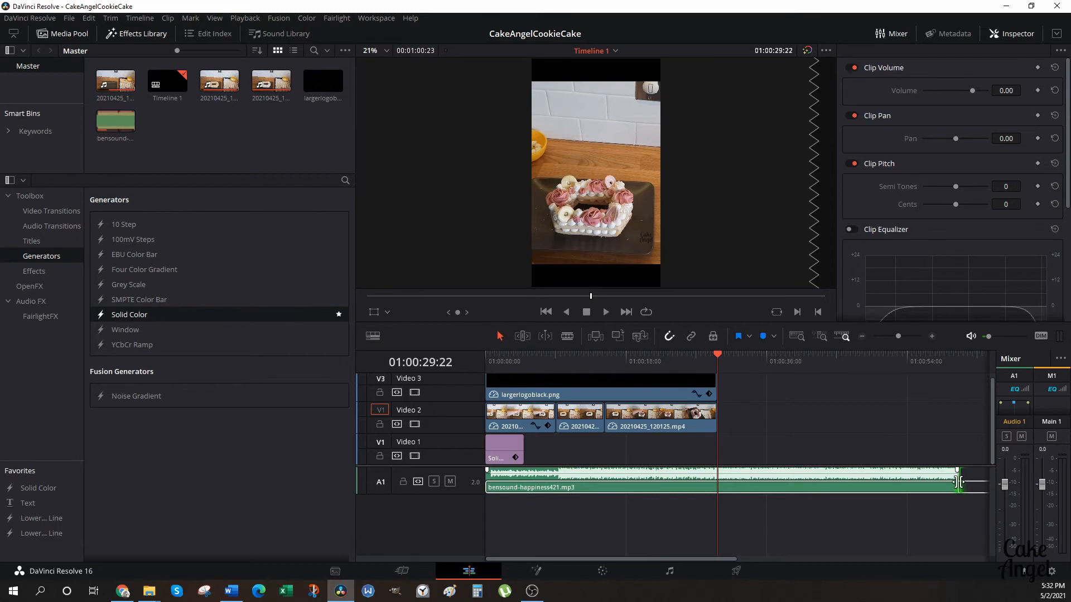
drag(960, 481, 721, 501)
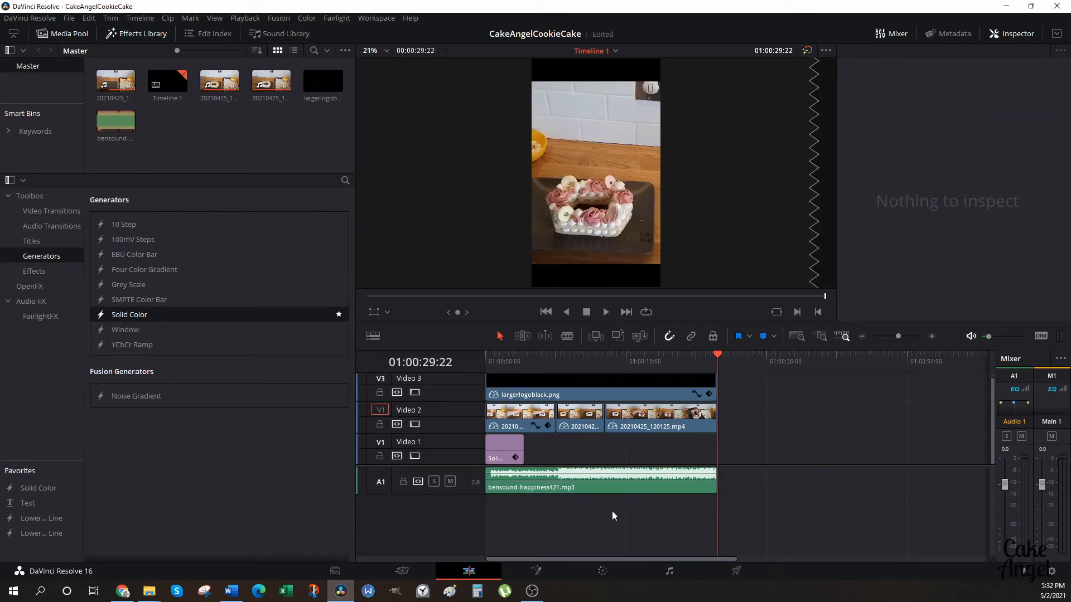
key(ctrl+s)
Extend the Solid Color clip on the lowest video track to the end of the footage.
click(510, 448)
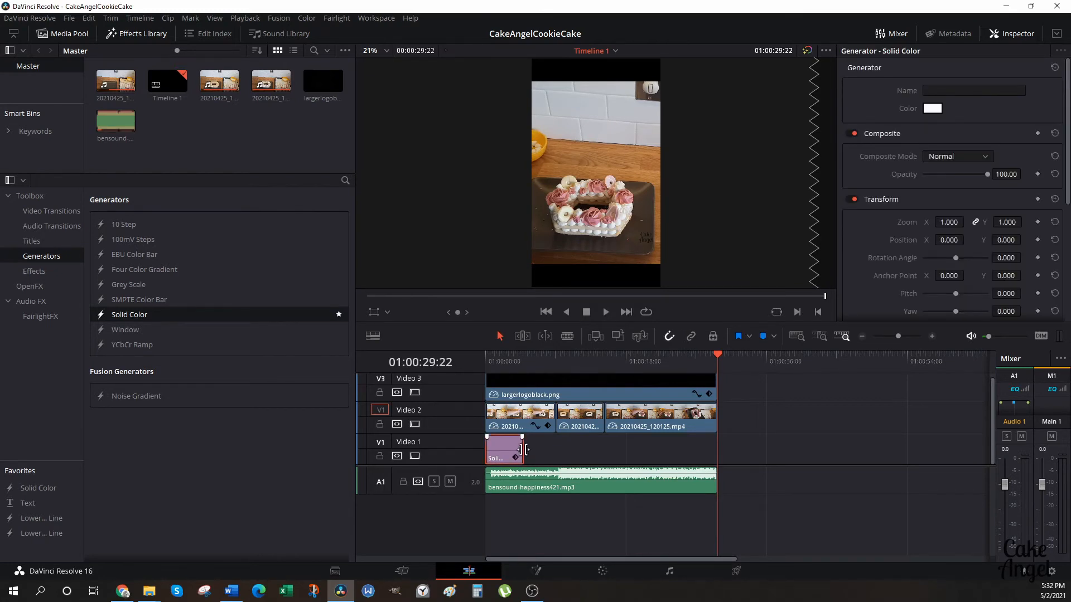
drag(523, 449, 524, 450)
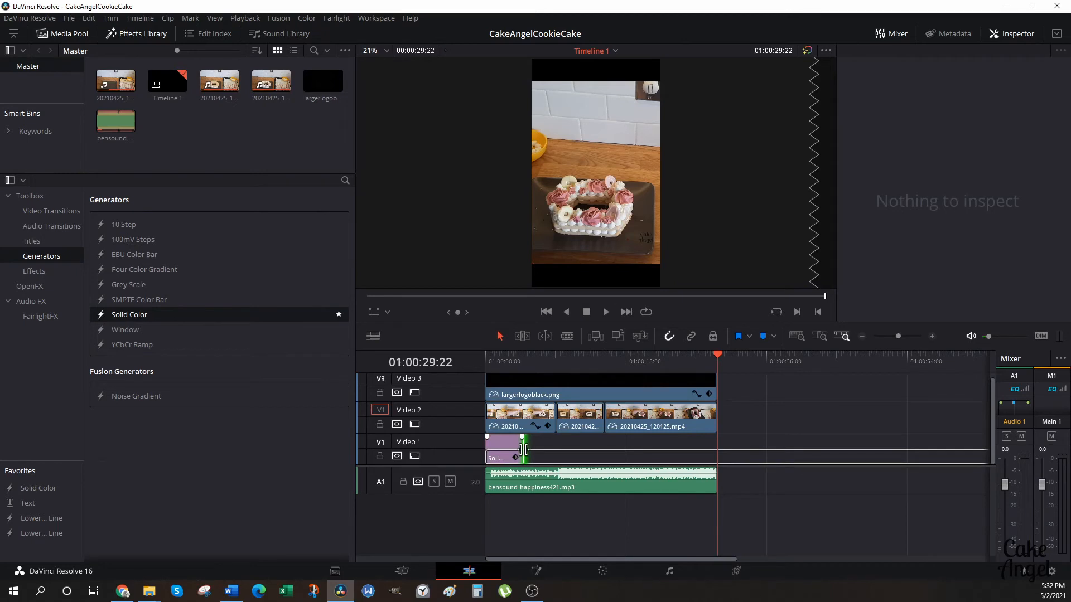
drag(524, 450, 713, 457)
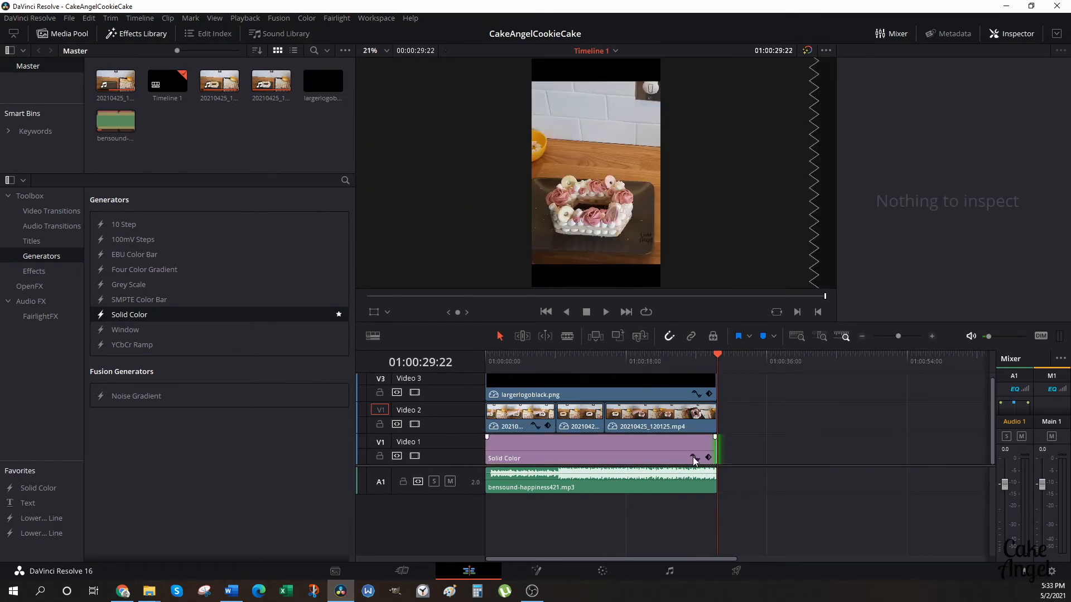
click(587, 424)
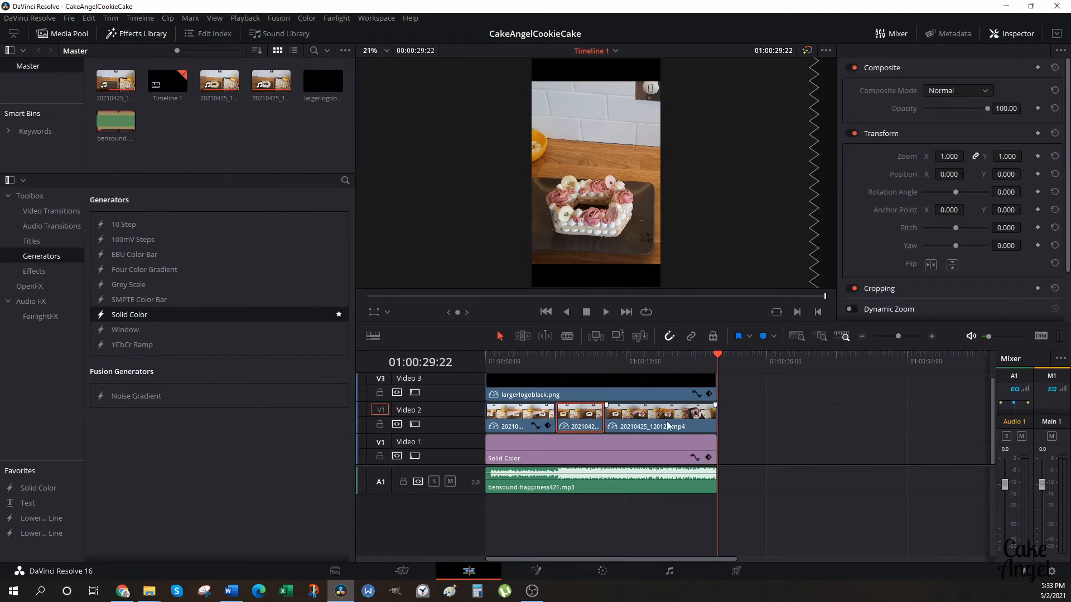
Set the horizontal position of the middle and last cake clips on the Video 2 track to 1.000.
click(583, 419)
text(1)
key(Return)
click(658, 419)
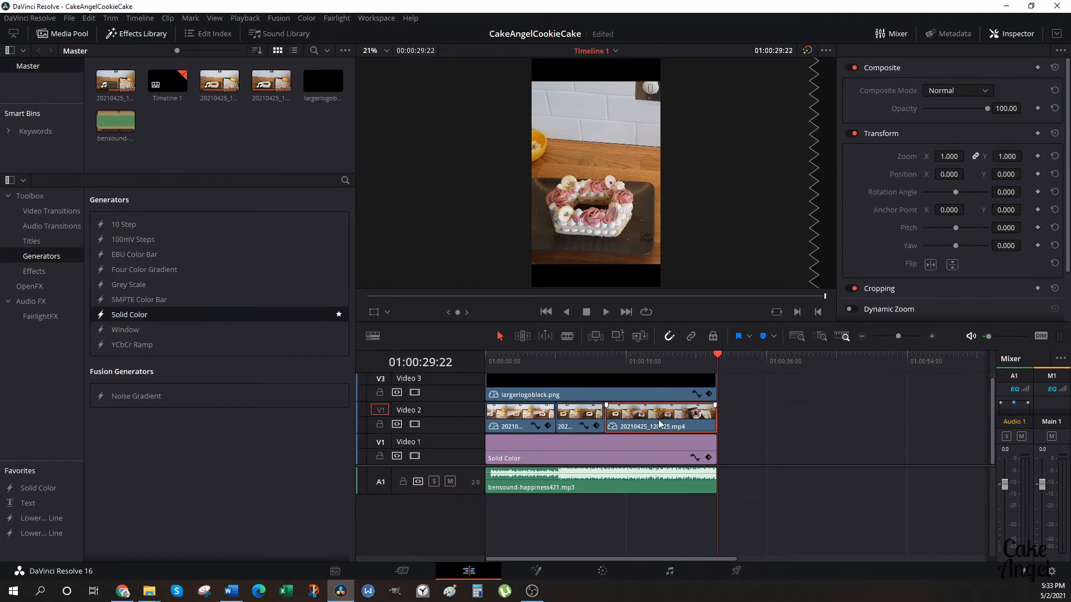
click(948, 174)
text(1)
key(Return)
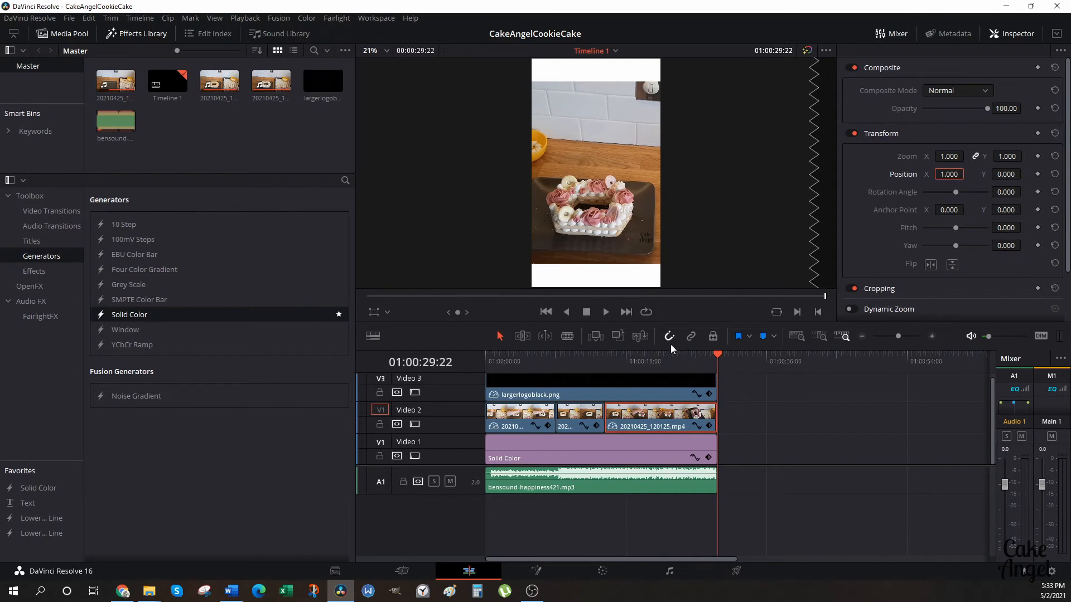
Play the whole timeline from the beginning, raising the monitoring volume to a moderate level.
drag(717, 357, 484, 357)
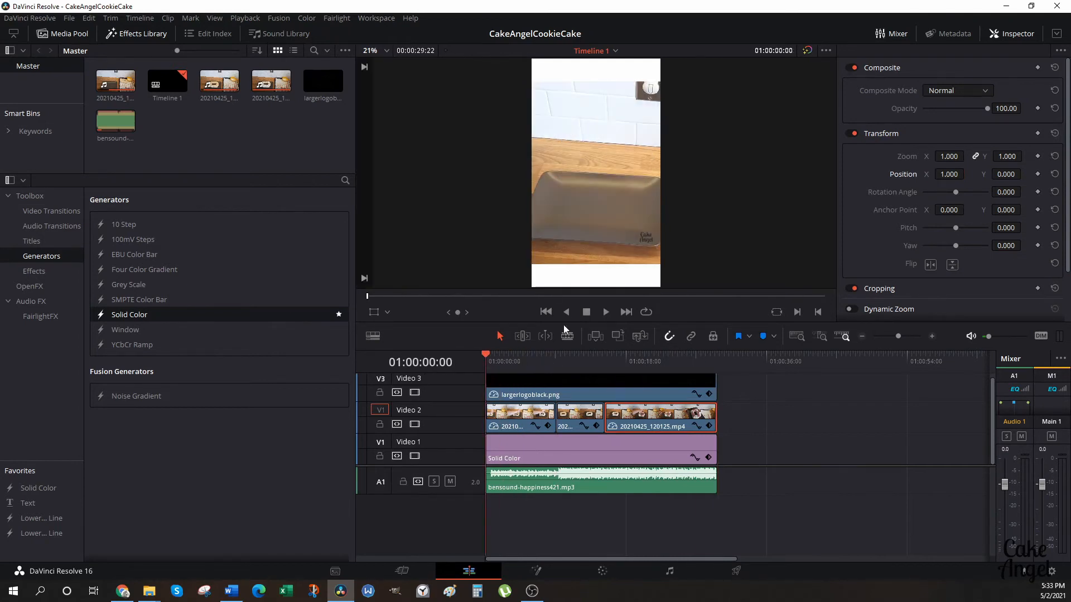
click(605, 313)
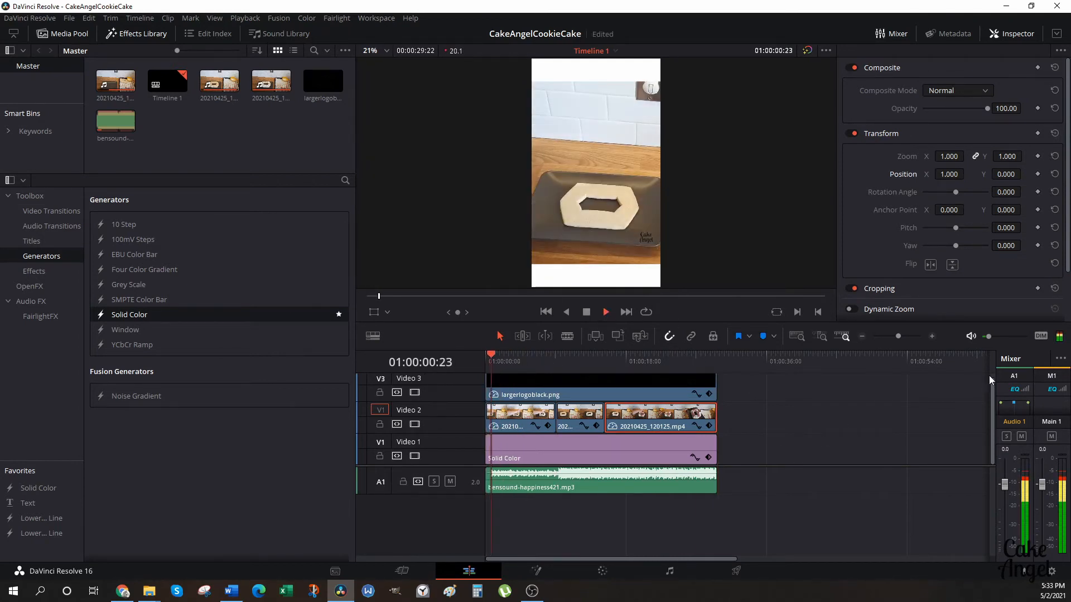
click(1007, 337)
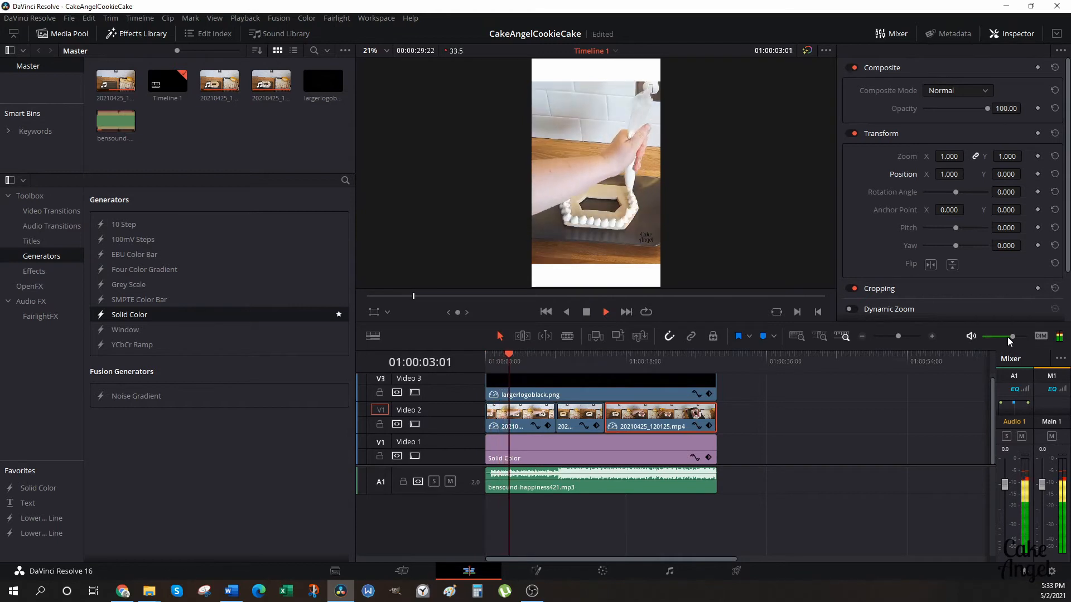
drag(1004, 338, 995, 339)
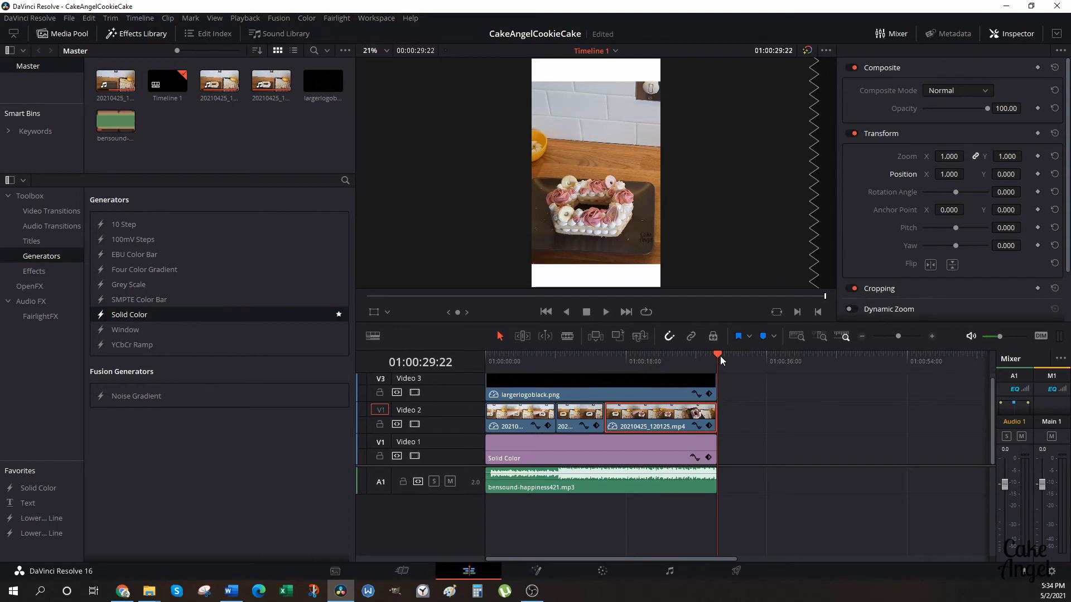
Split the bensound-happiness421.mp3 music at 01:00:00:19, where the audible part of its waveform begins.
drag(705, 355, 494, 386)
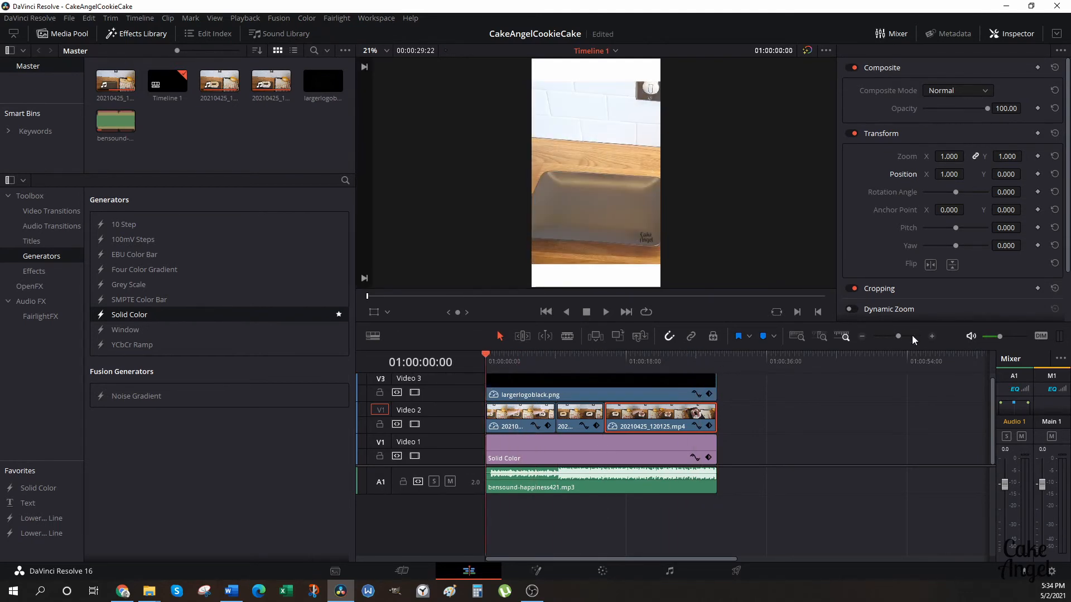
click(931, 336)
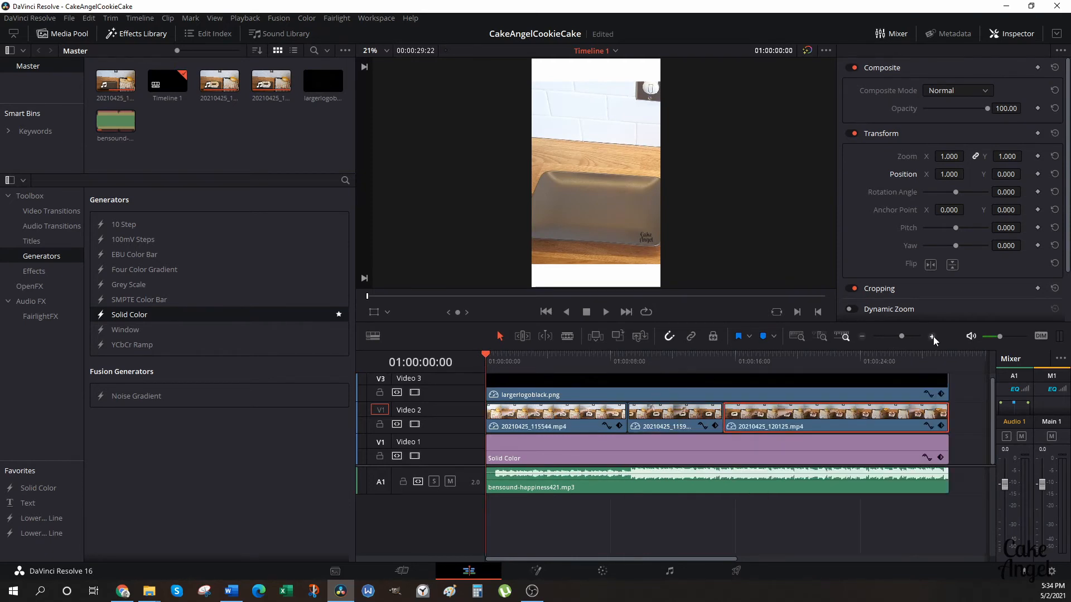
click(932, 336)
click(931, 336)
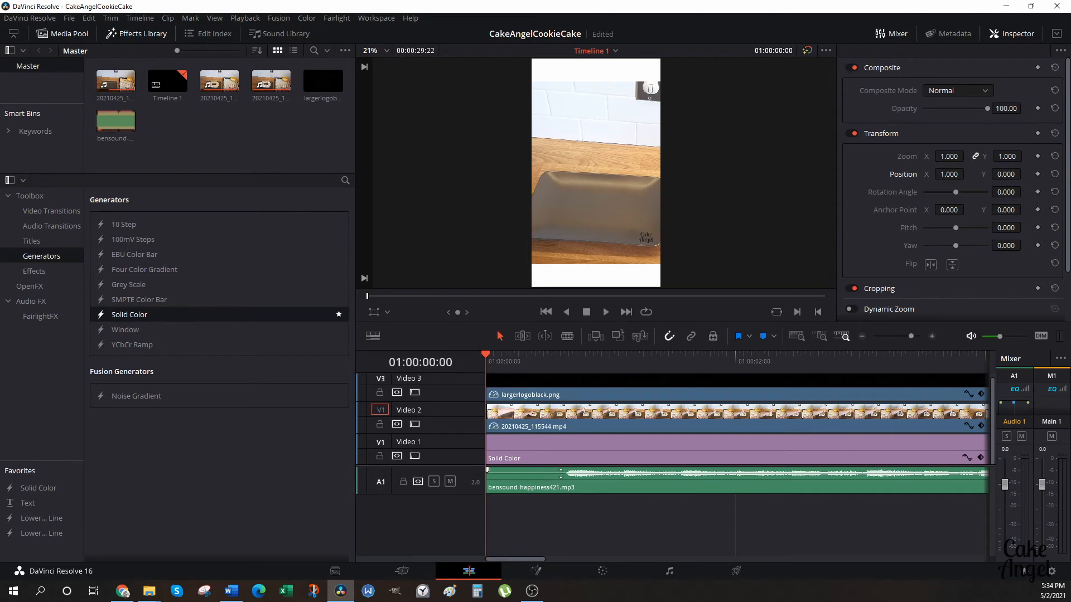
click(566, 337)
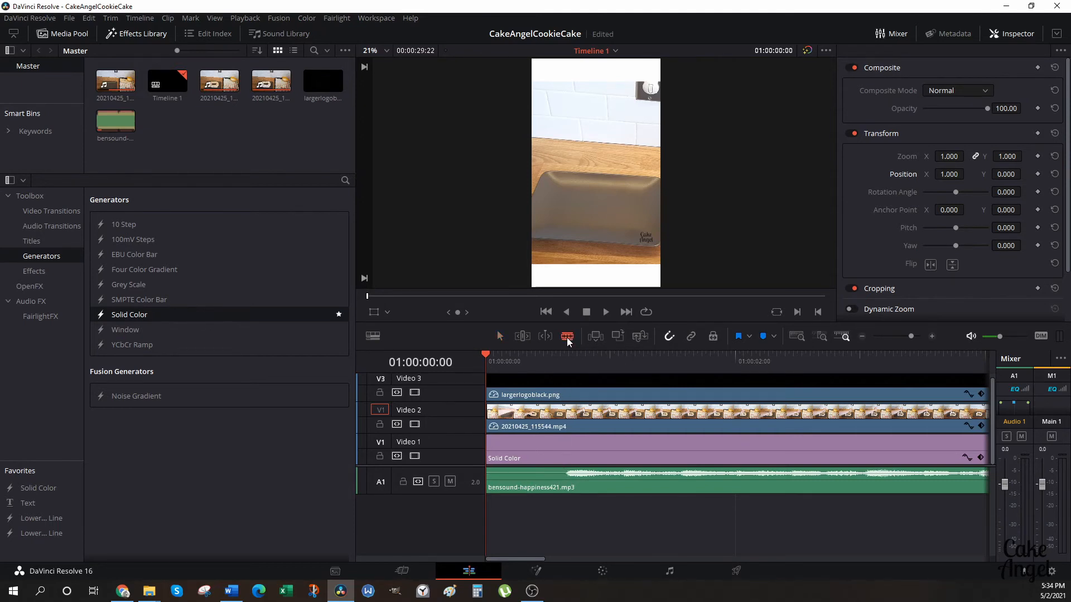
click(565, 487)
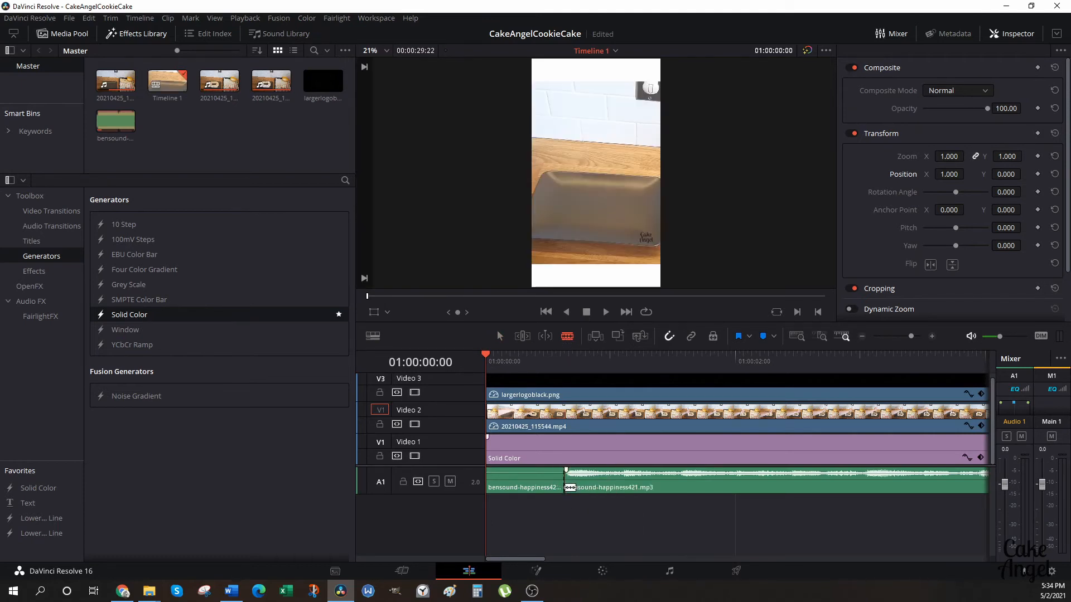
Delete the silent opening piece of the music, move the remaining music to the timeline's start and play the opening.
click(499, 336)
click(525, 485)
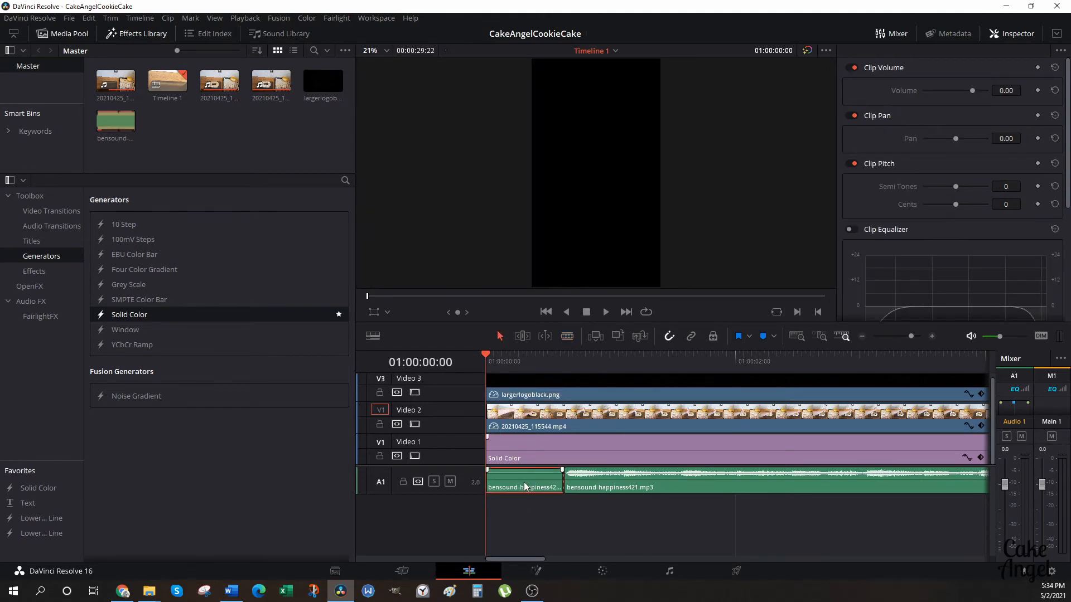
right_click(523, 482)
click(571, 304)
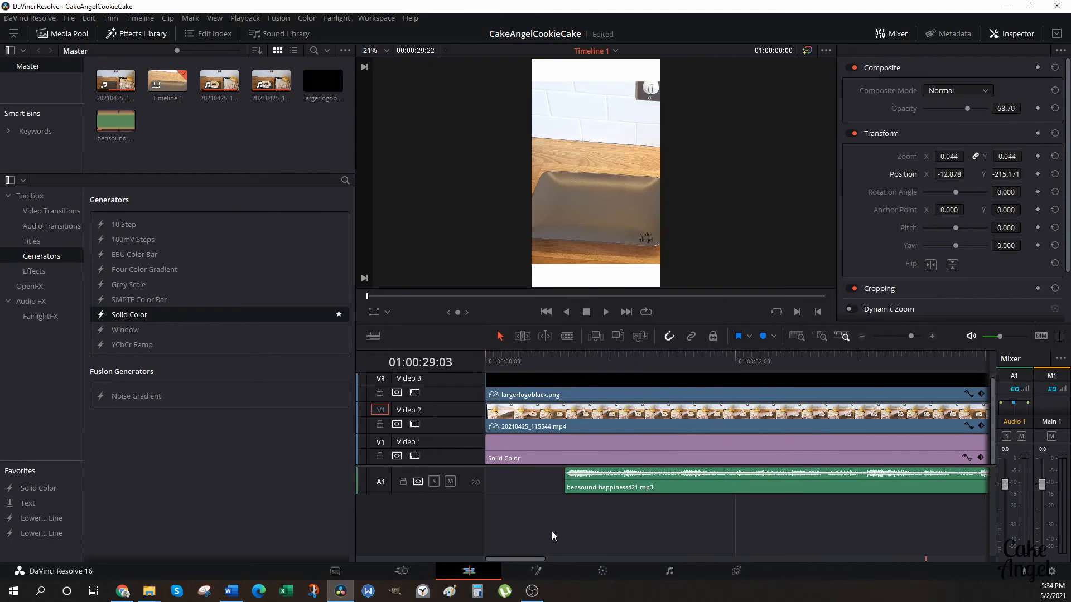
click(615, 488)
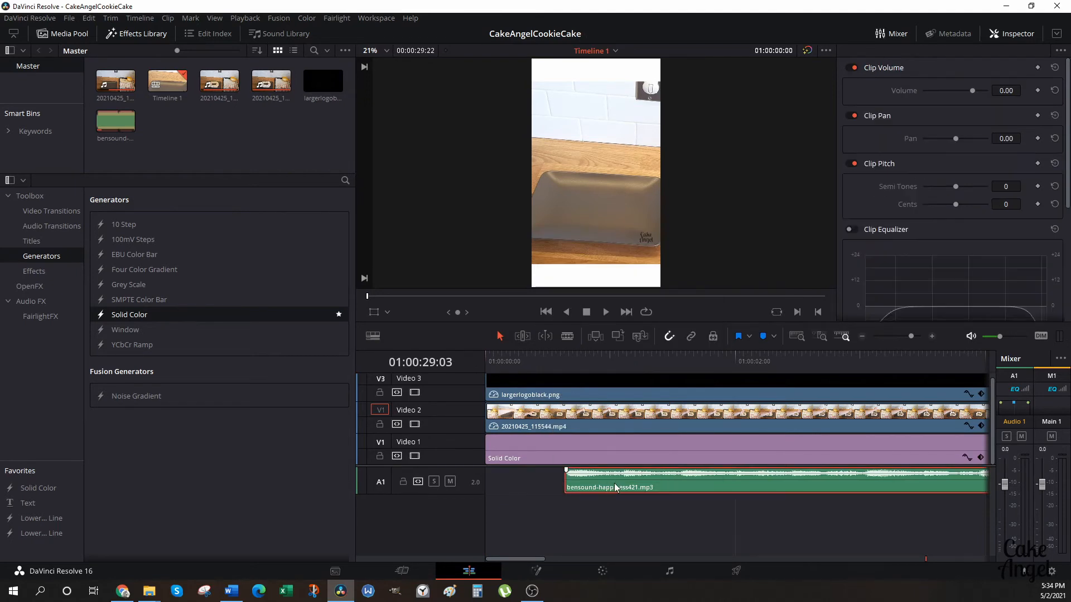
drag(615, 487, 527, 489)
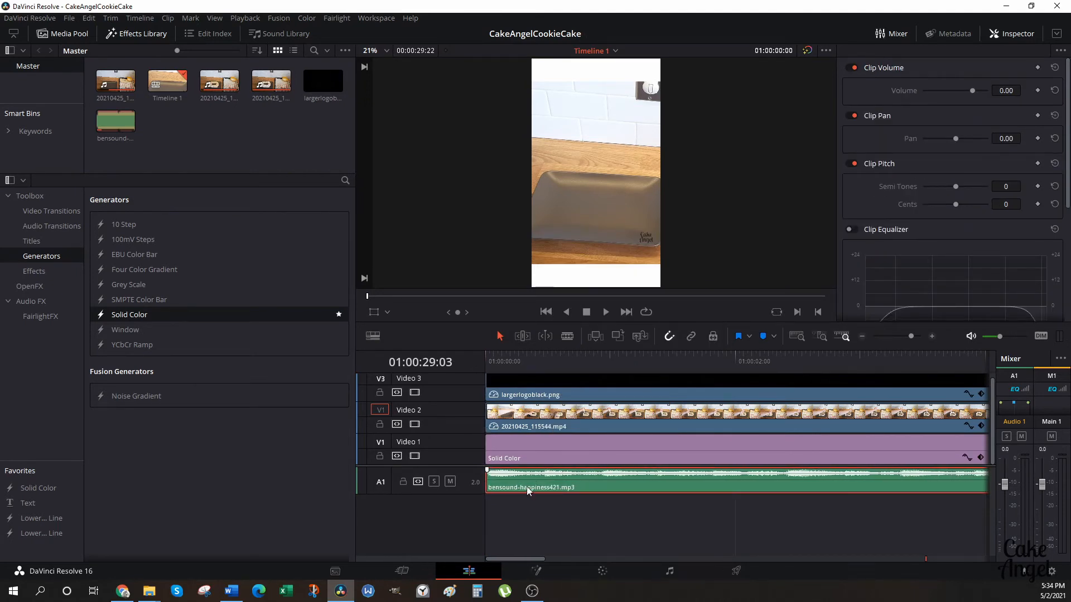
click(606, 313)
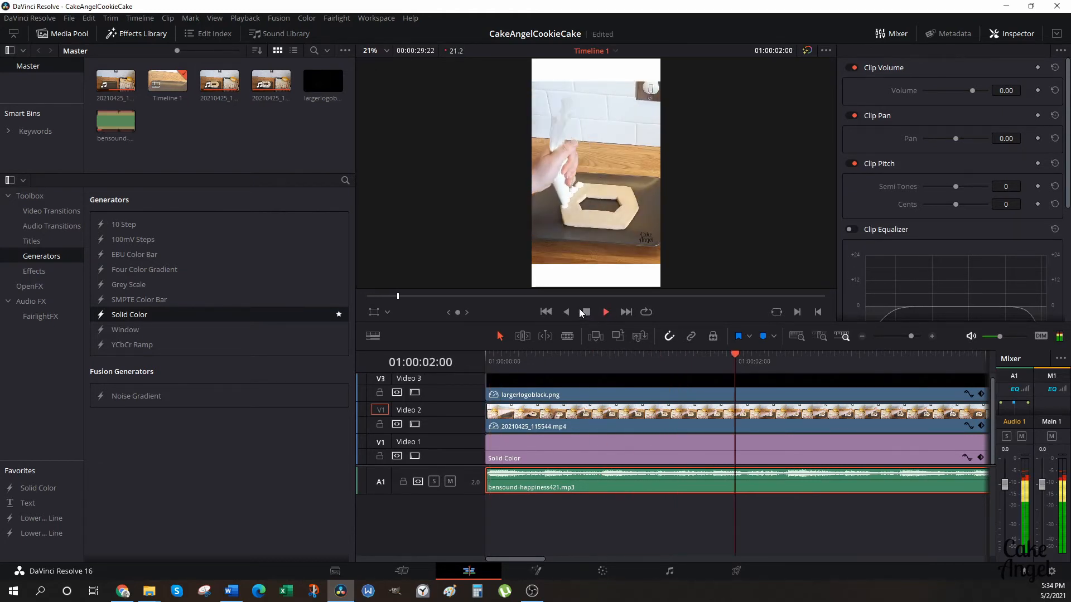
click(586, 313)
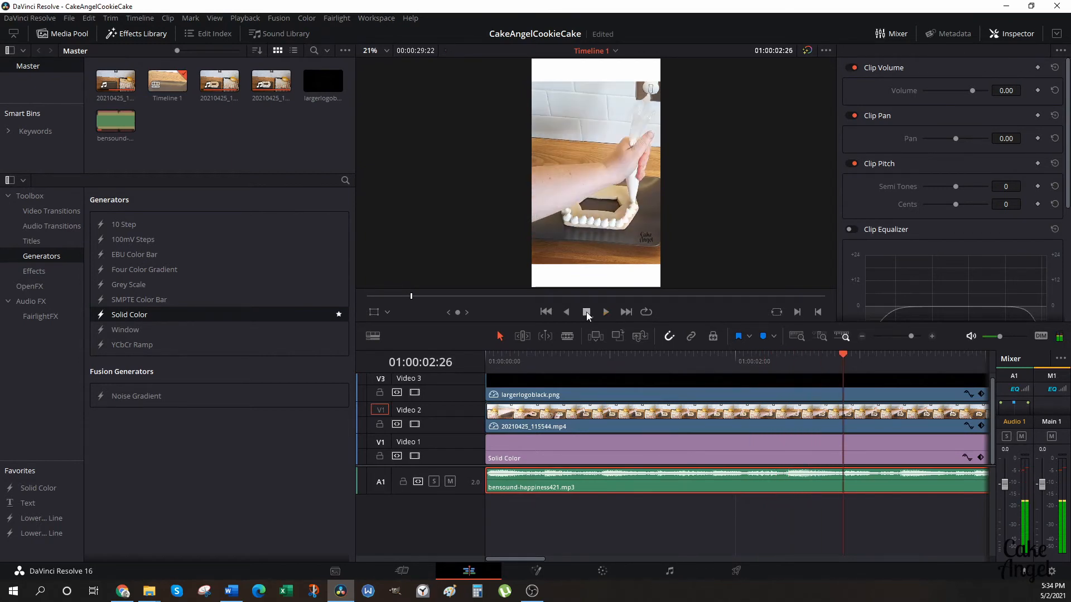
Extend the end of the music clip to the end of the footage and save the project.
click(862, 336)
click(862, 336)
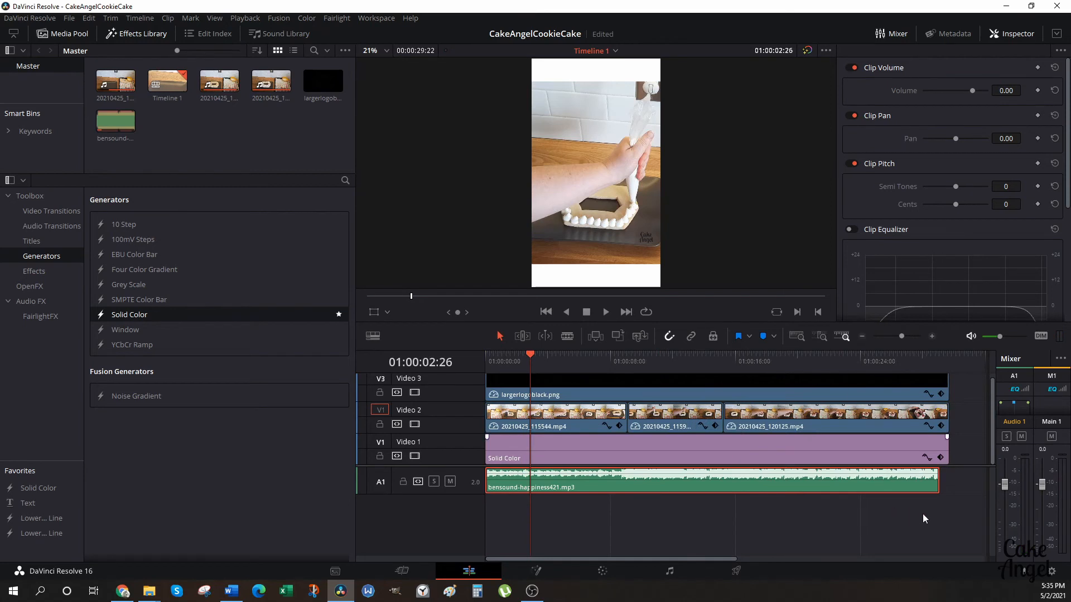
click(940, 483)
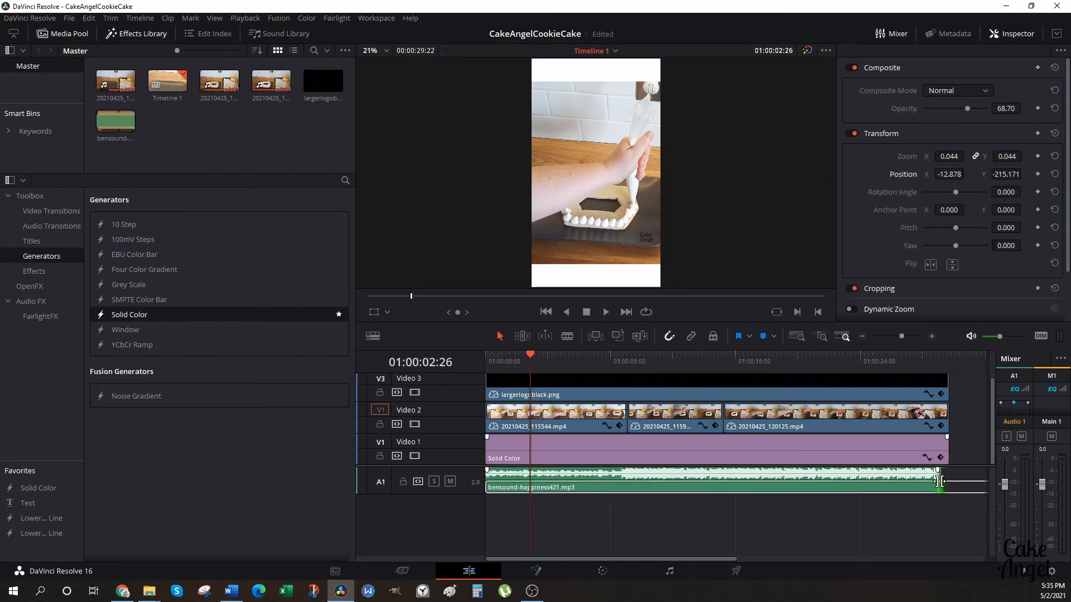
drag(939, 481, 948, 482)
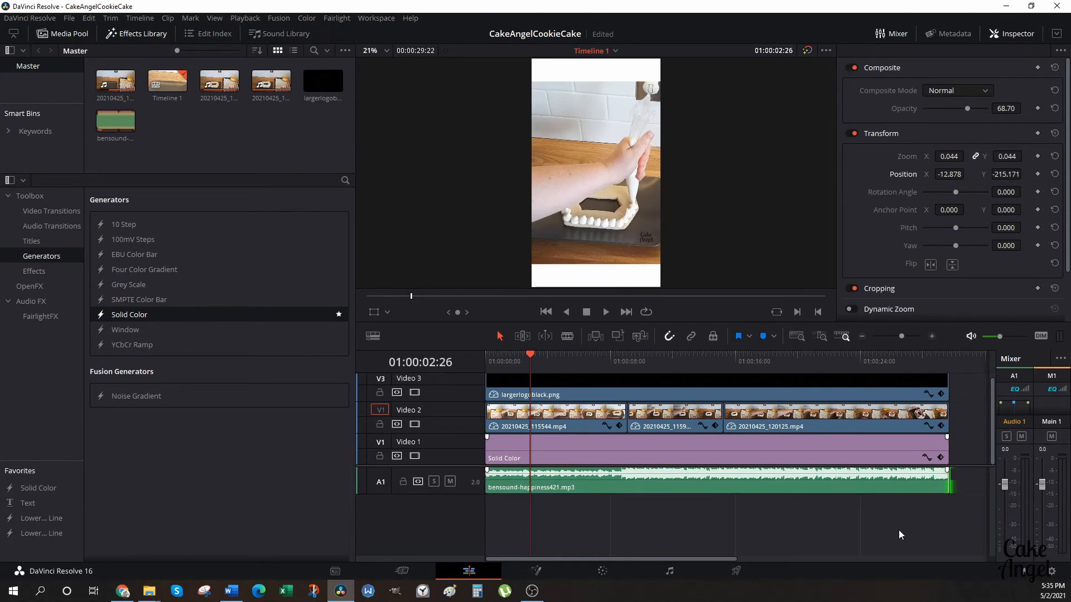
key(ctrl+s)
Add a Cross Fade -3 dB audio transition to the end of the music and play the ending from 01:00:23:22.
click(45, 228)
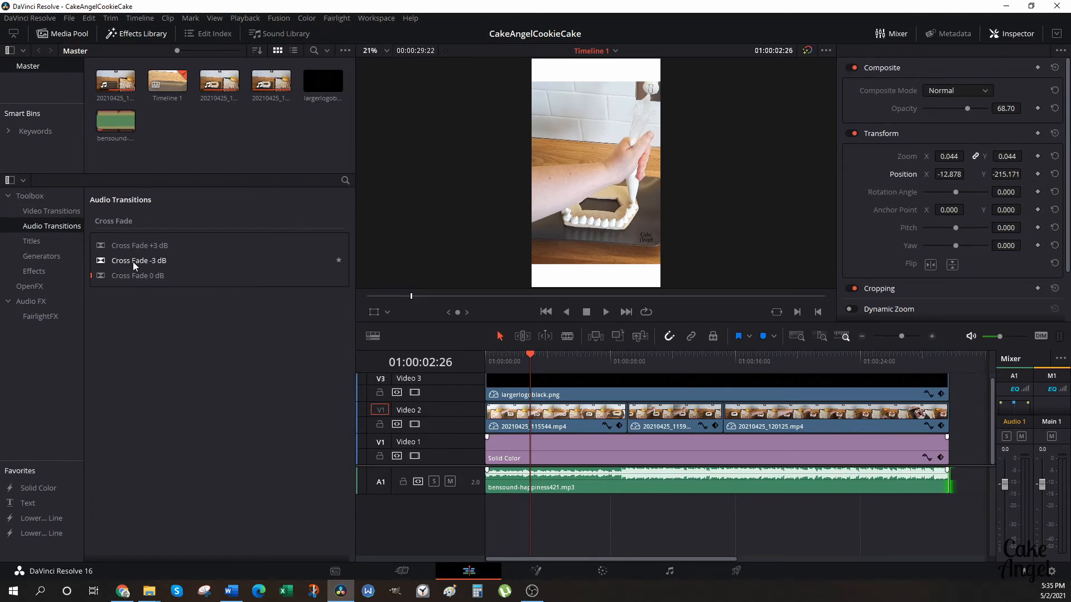
drag(133, 262, 935, 478)
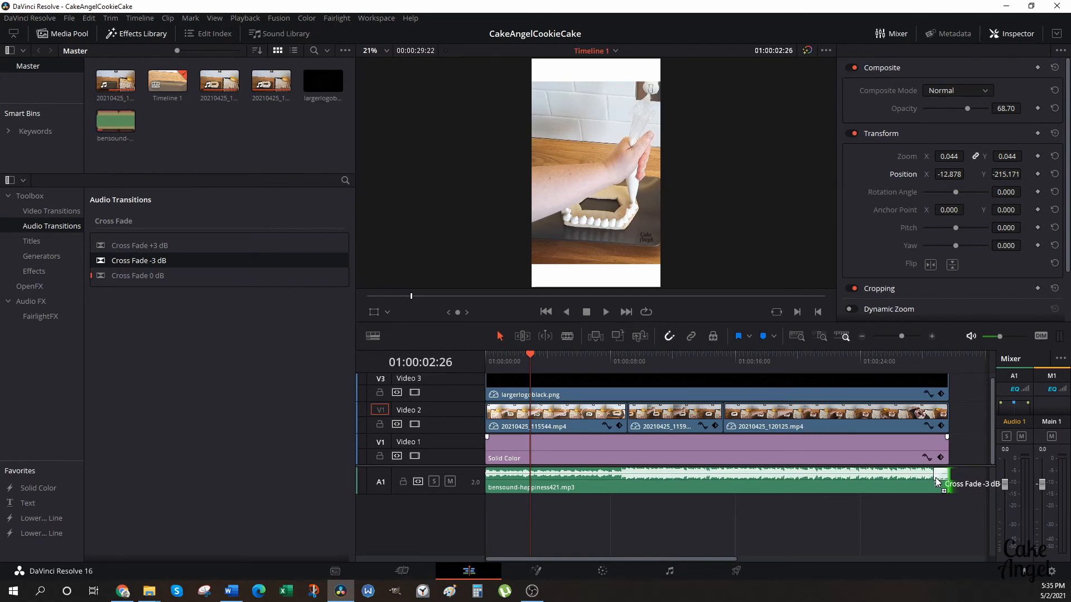
drag(935, 478, 945, 482)
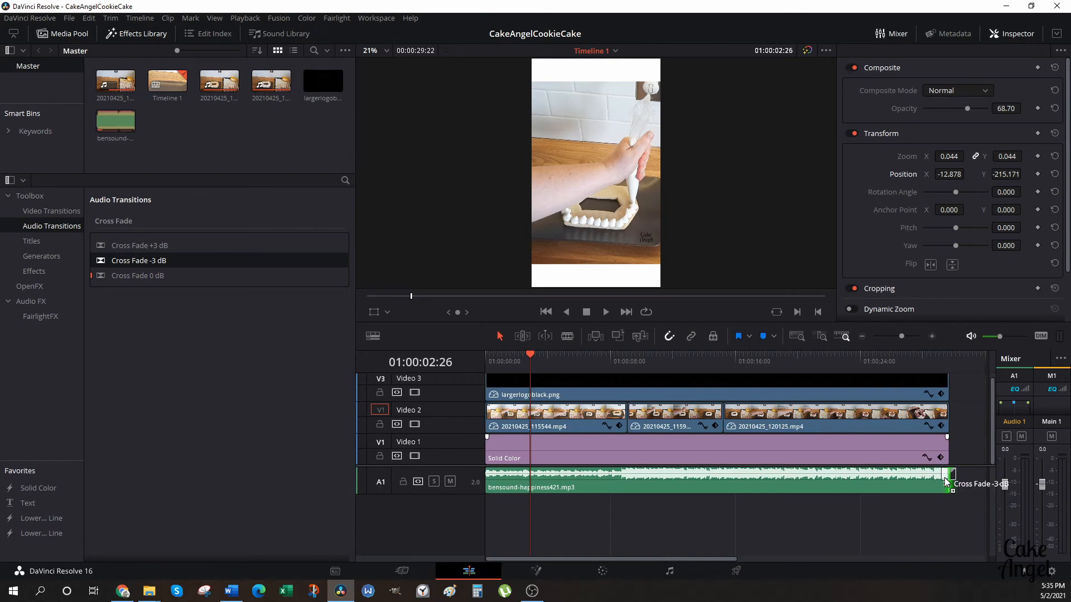
drag(945, 482, 938, 483)
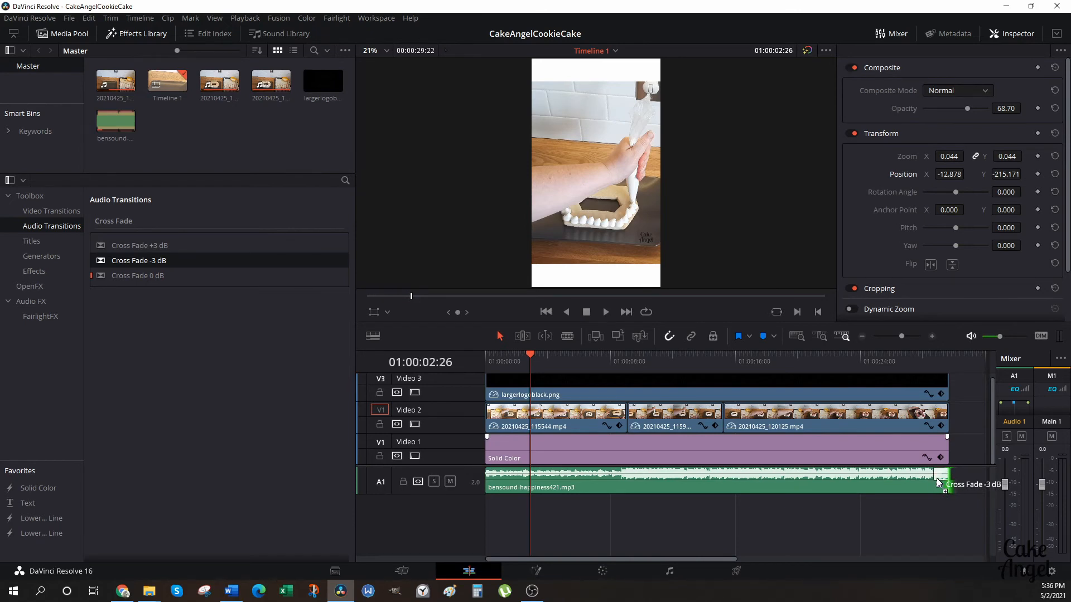
drag(937, 482, 937, 483)
drag(528, 355, 855, 362)
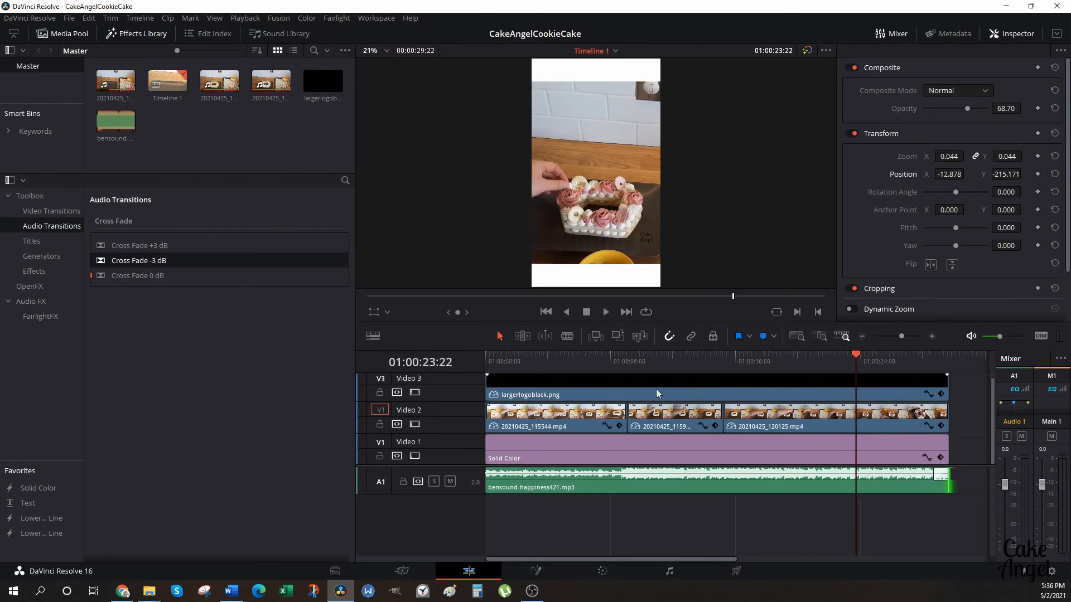
click(605, 312)
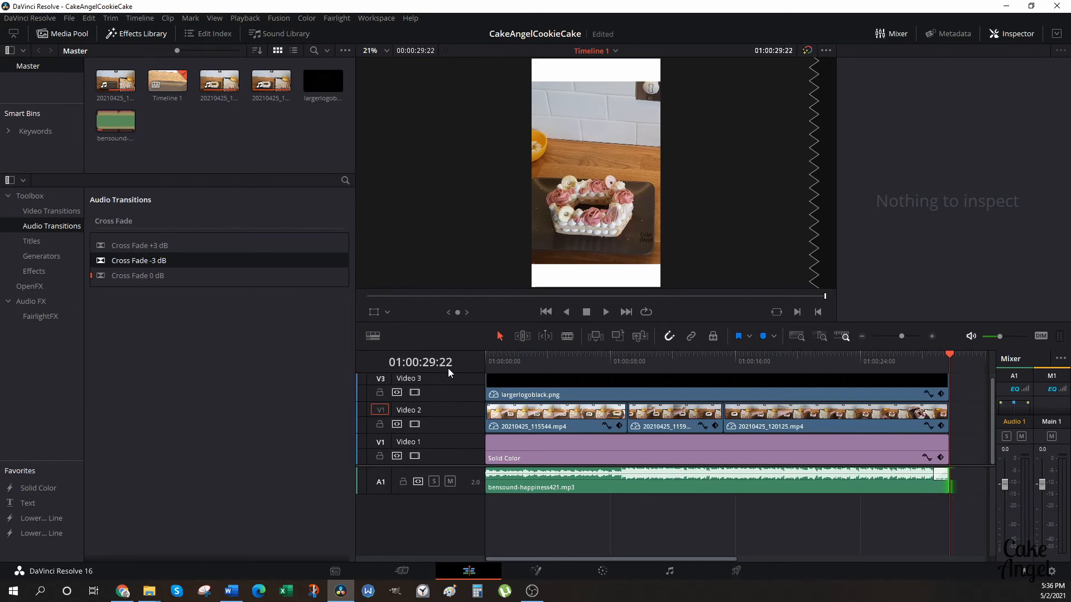
Open the Deliver page, set the render format to MP4 and check the output resolution and frame rate.
click(735, 571)
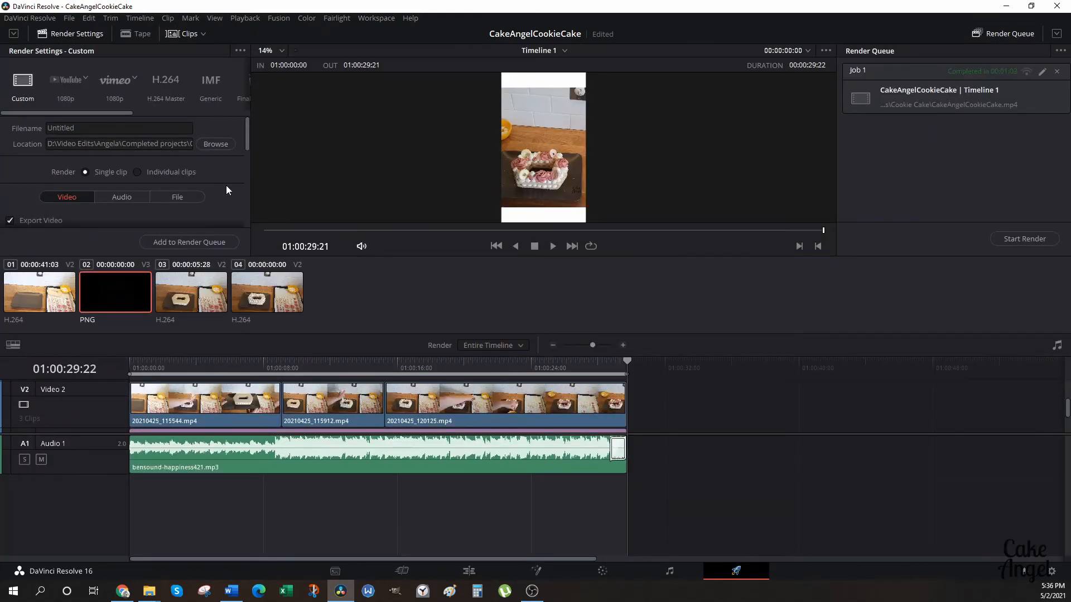
scroll(229, 185, down, 2)
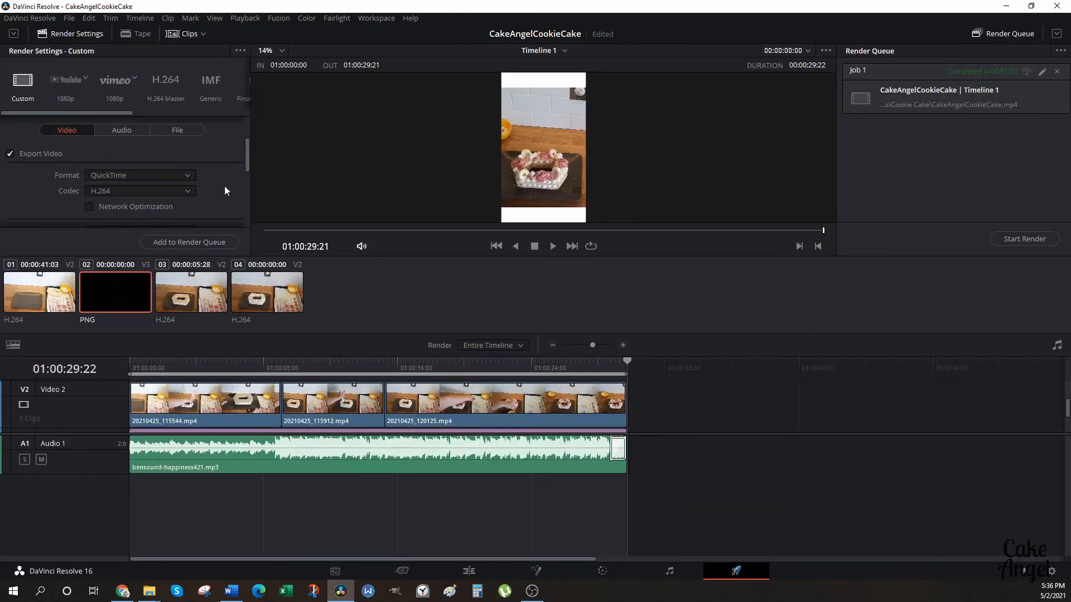
click(187, 176)
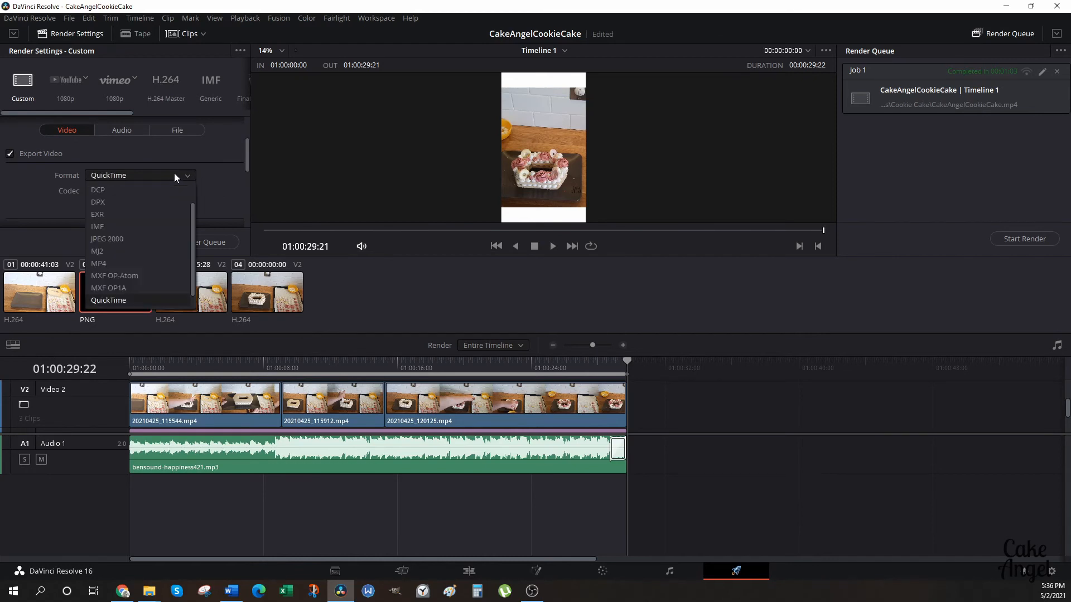
click(129, 261)
drag(250, 159, 245, 180)
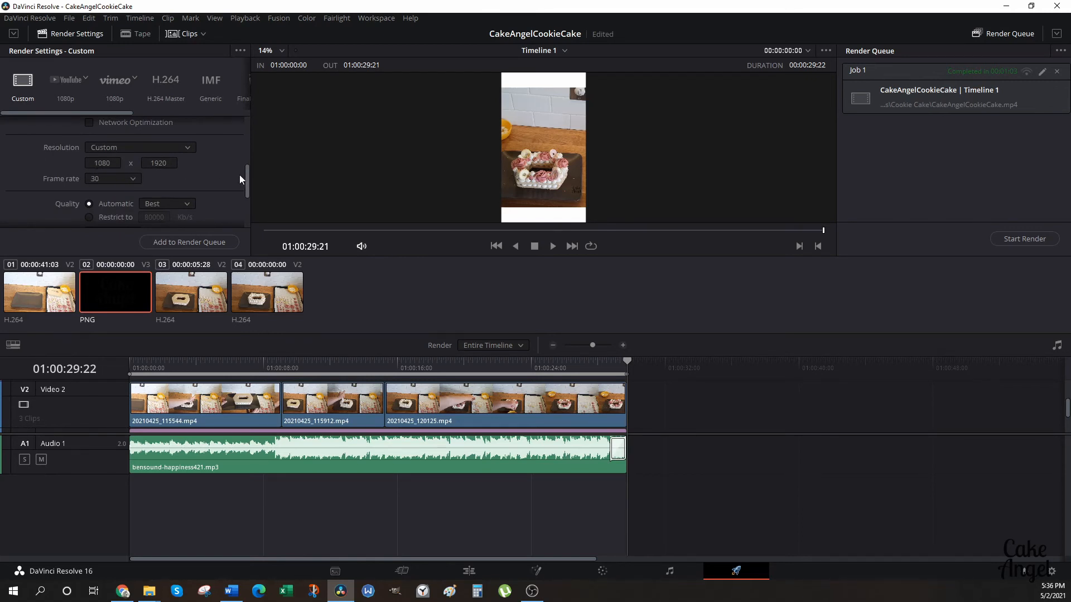
drag(245, 180, 245, 125)
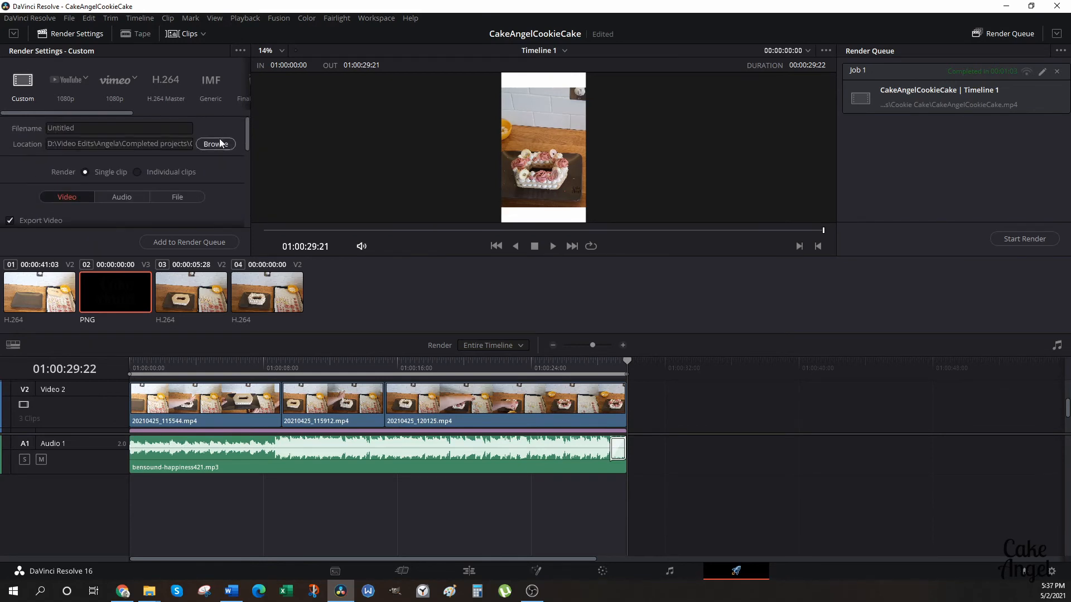
Set the filename of the rendered video to CakeAngelCookieCakeReel.
double_click(84, 127)
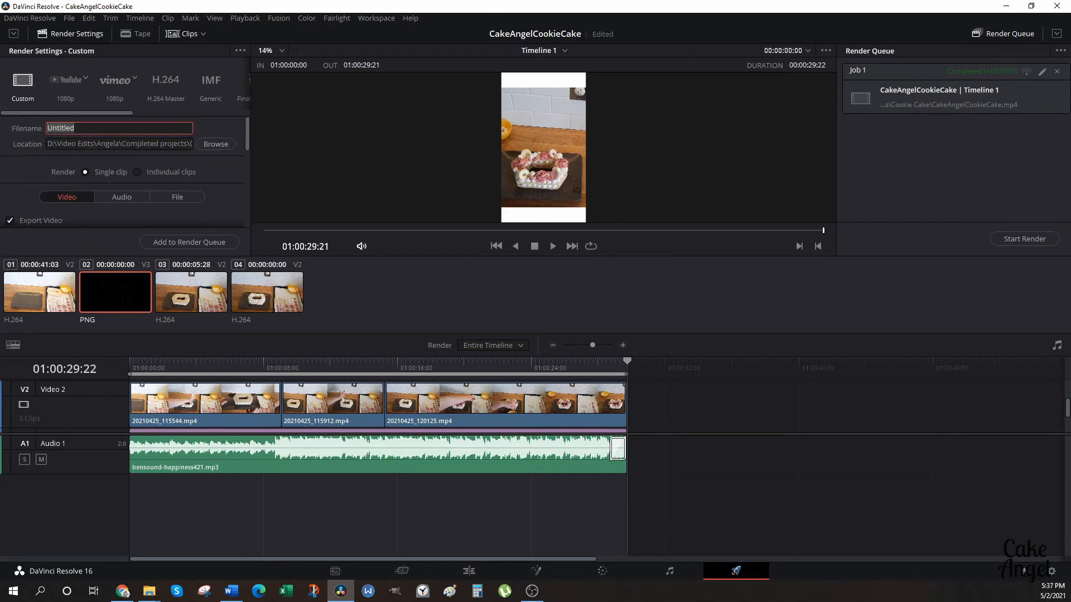
text(CakeAngelCookieCakeReel)
Choose the Cookie Cake folder as the output location and render the video through the render queue.
click(212, 148)
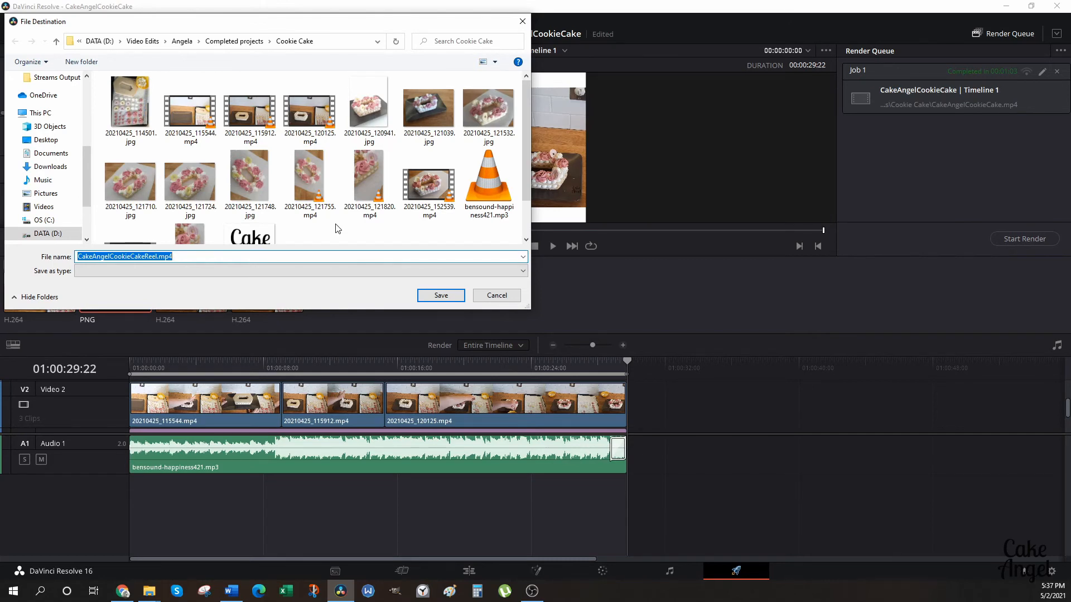
mouse_move(523, 176)
mouse_down()
mouse_move(530, 214)
mouse_move(521, 168)
mouse_up()
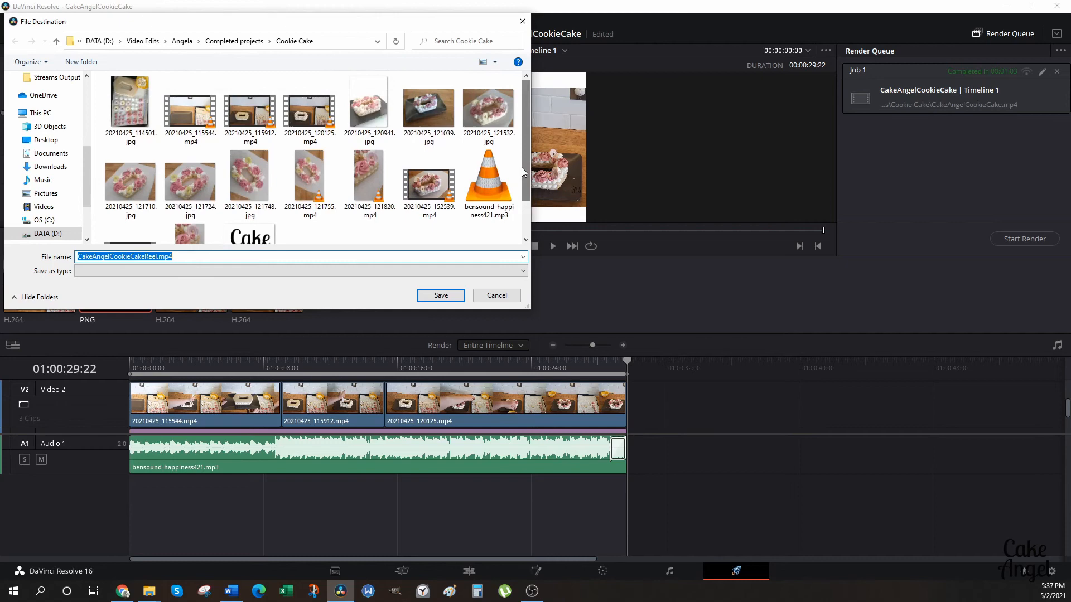
click(443, 299)
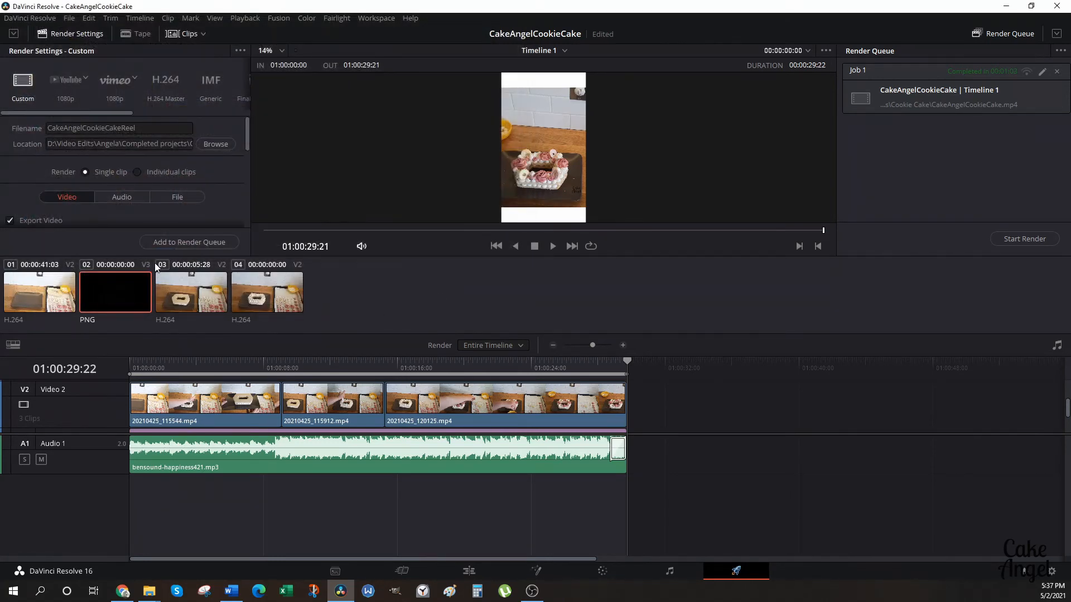
click(189, 243)
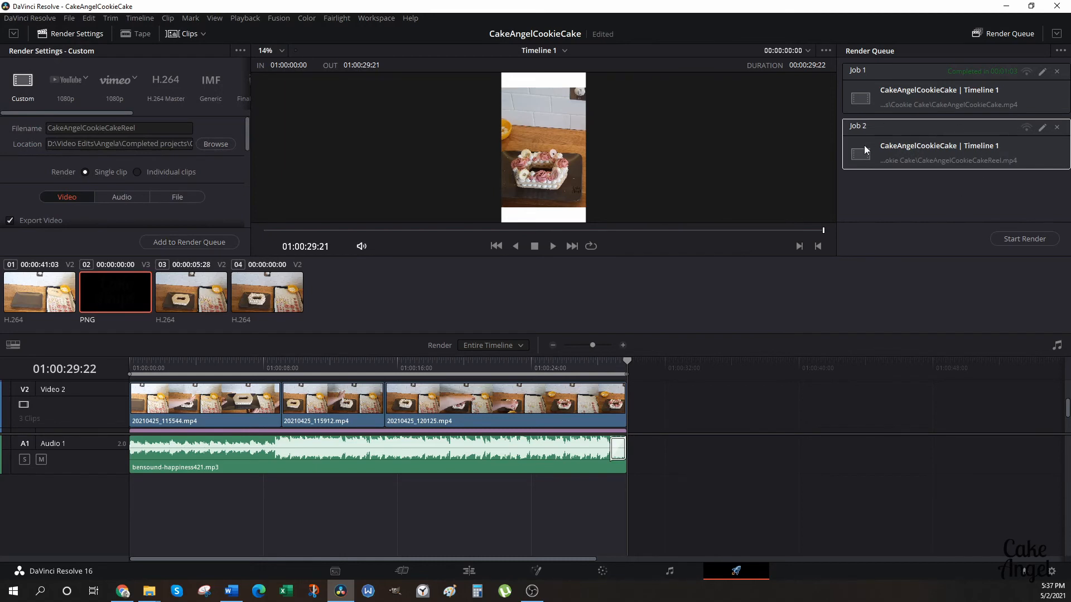
click(1020, 243)
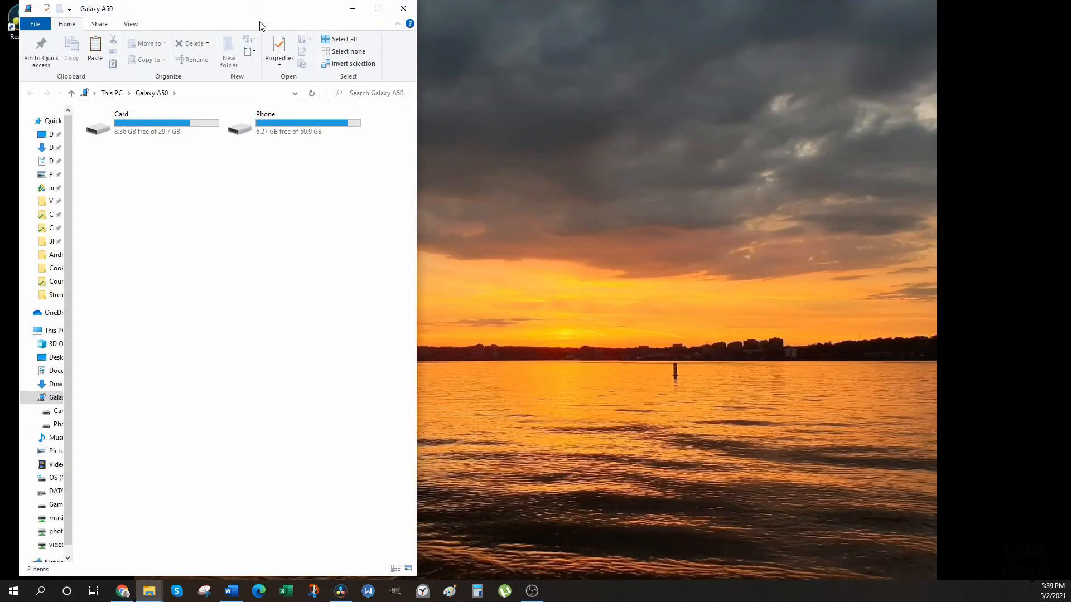
Switch to File Explorer and arrange the Cookie Cake folder and the Galaxy A50 window side by side.
drag(204, 14, 833, 13)
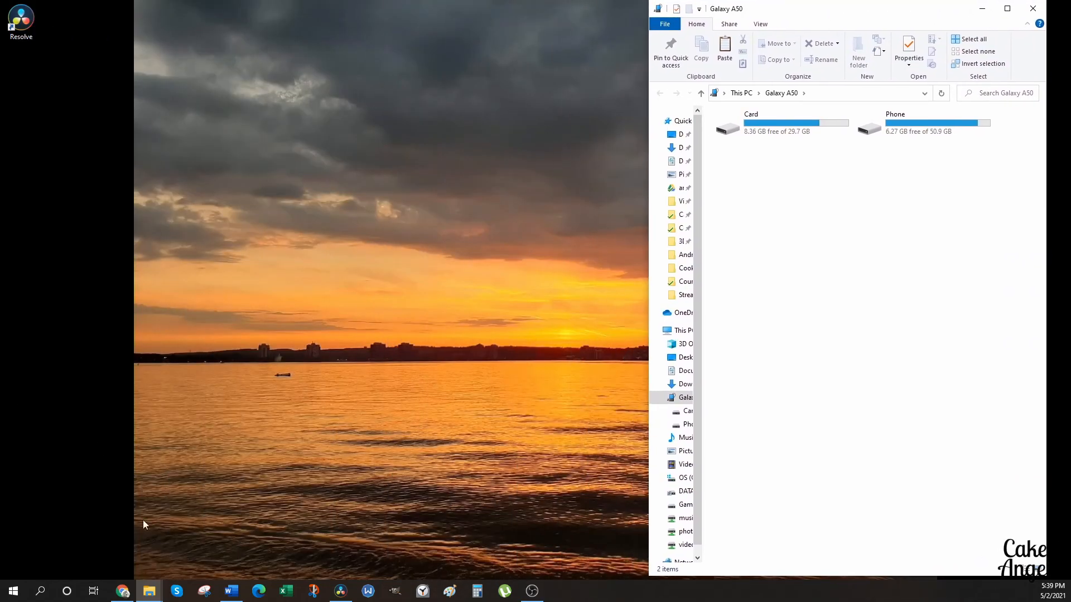
mouse_move(151, 594)
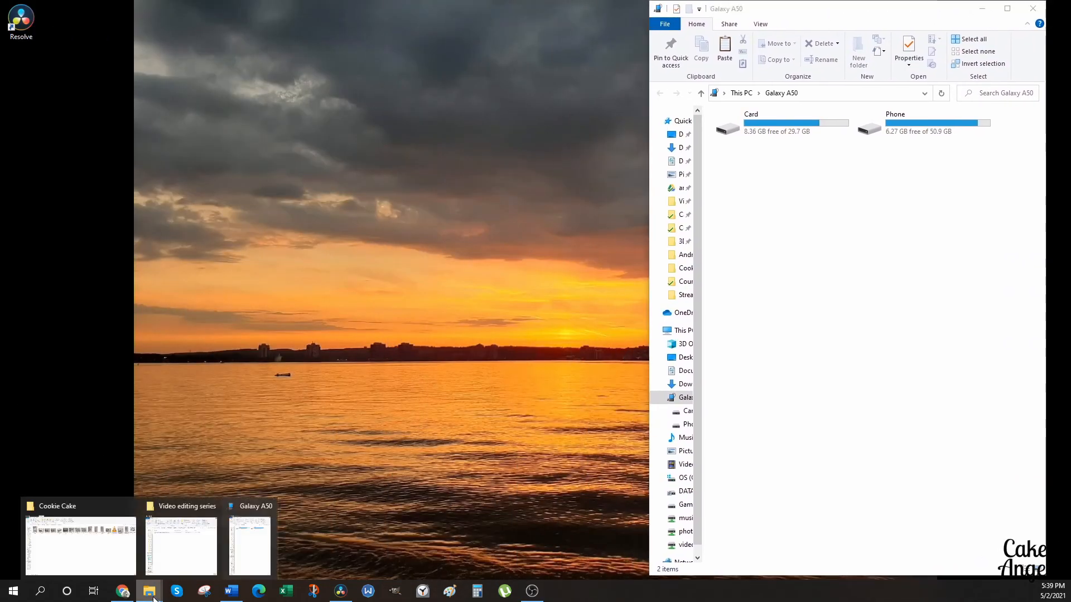
click(100, 560)
click(1030, 6)
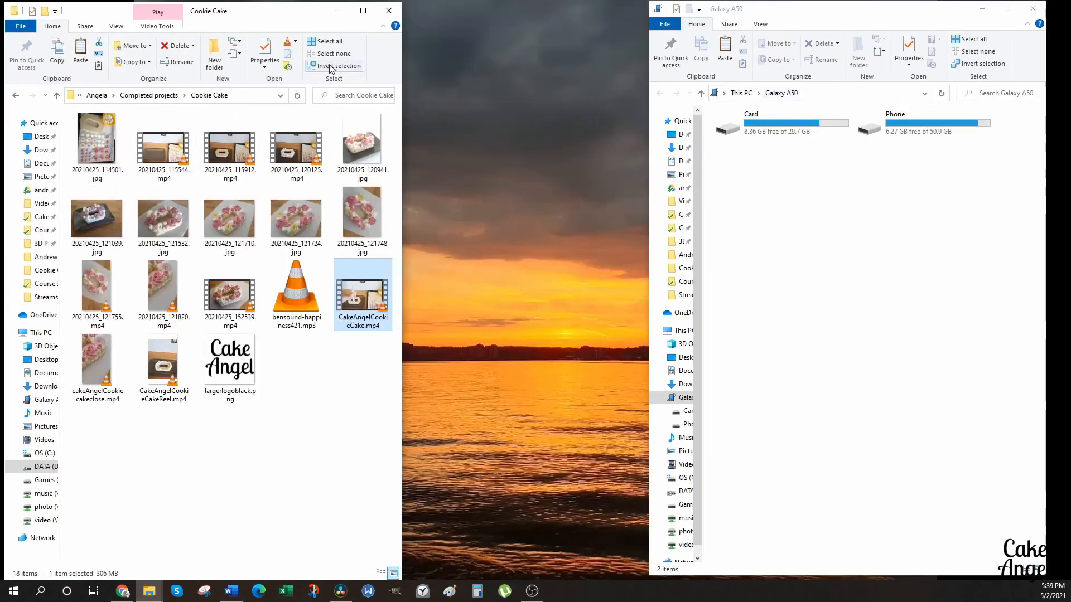
drag(281, 17, 423, 23)
click(870, 271)
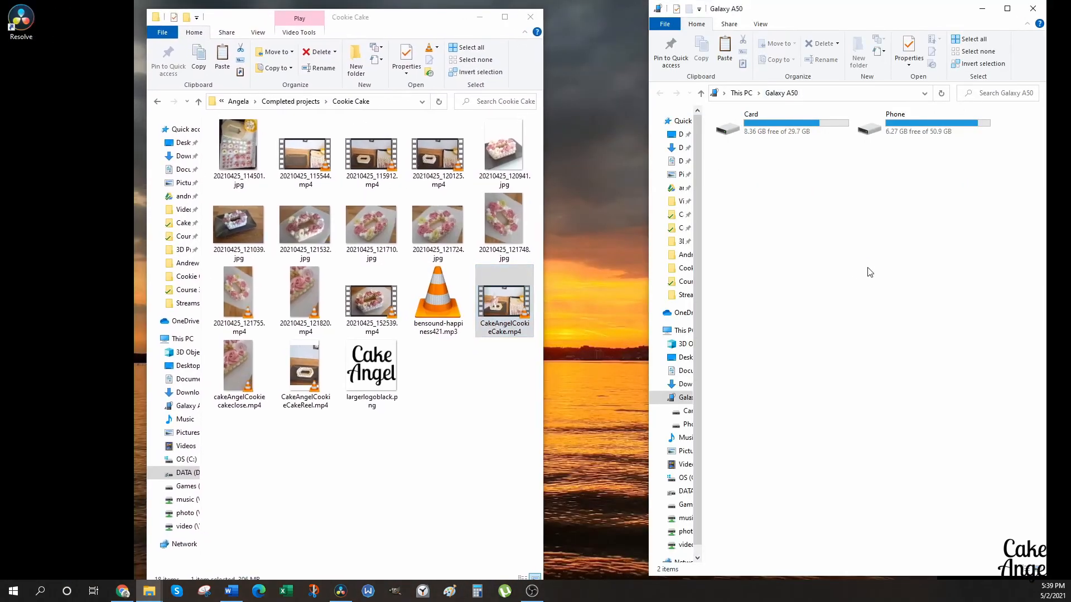
Copy CakeAngelCookieCakeReel.mp4 from the Cookie Cake folder into the Download folder on the Galaxy A50's card.
click(303, 393)
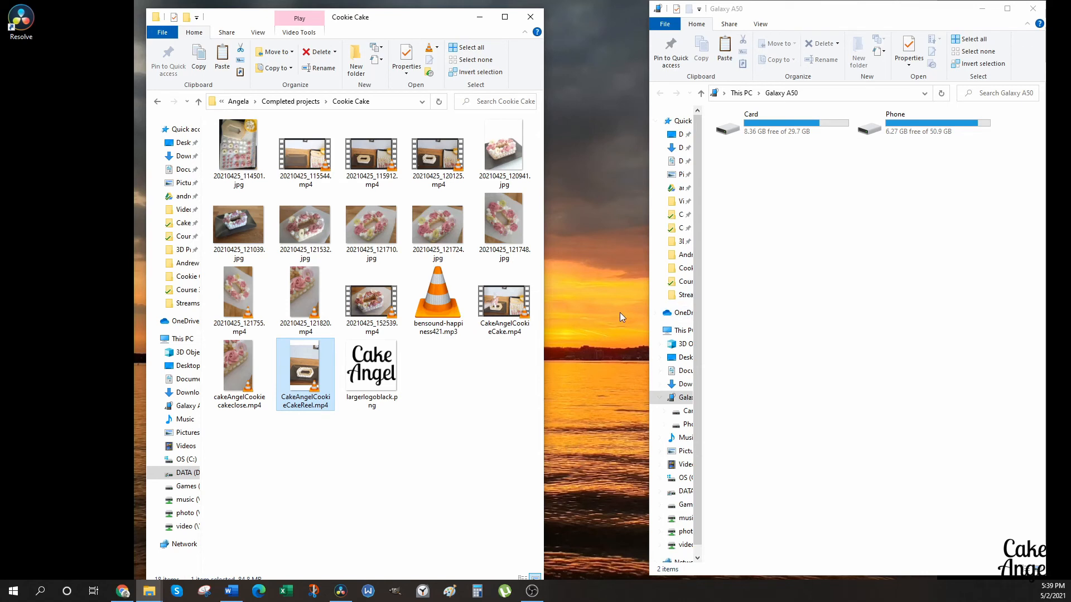
right_click(303, 362)
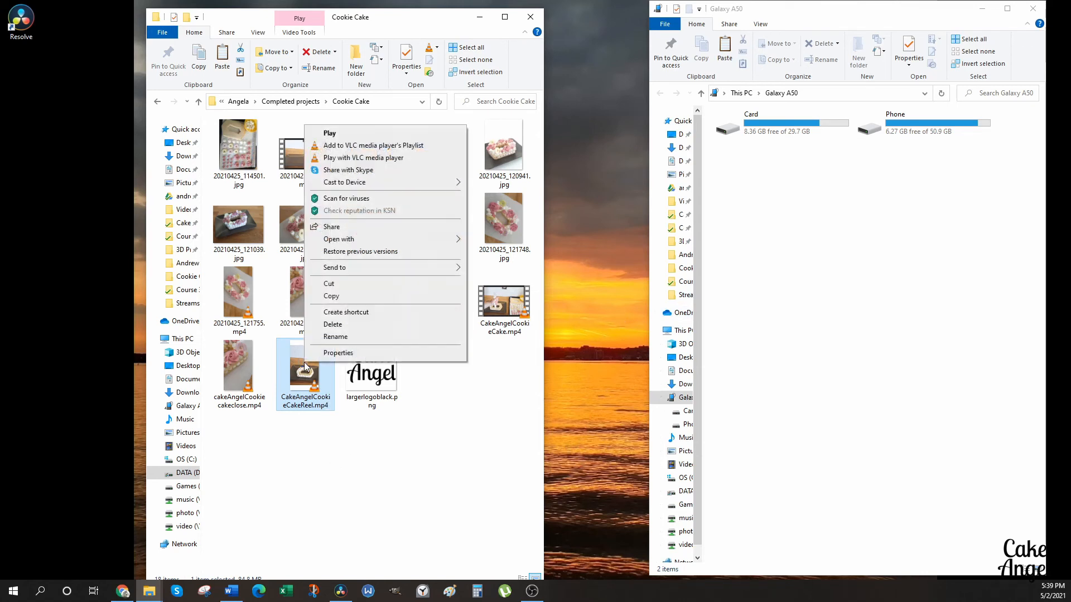
click(329, 297)
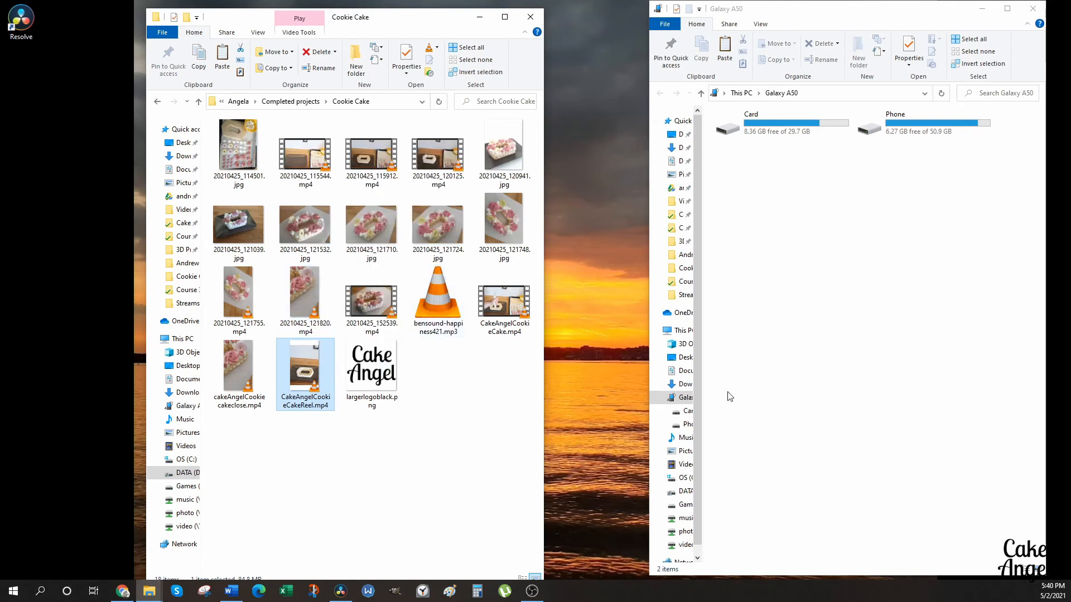
double_click(792, 135)
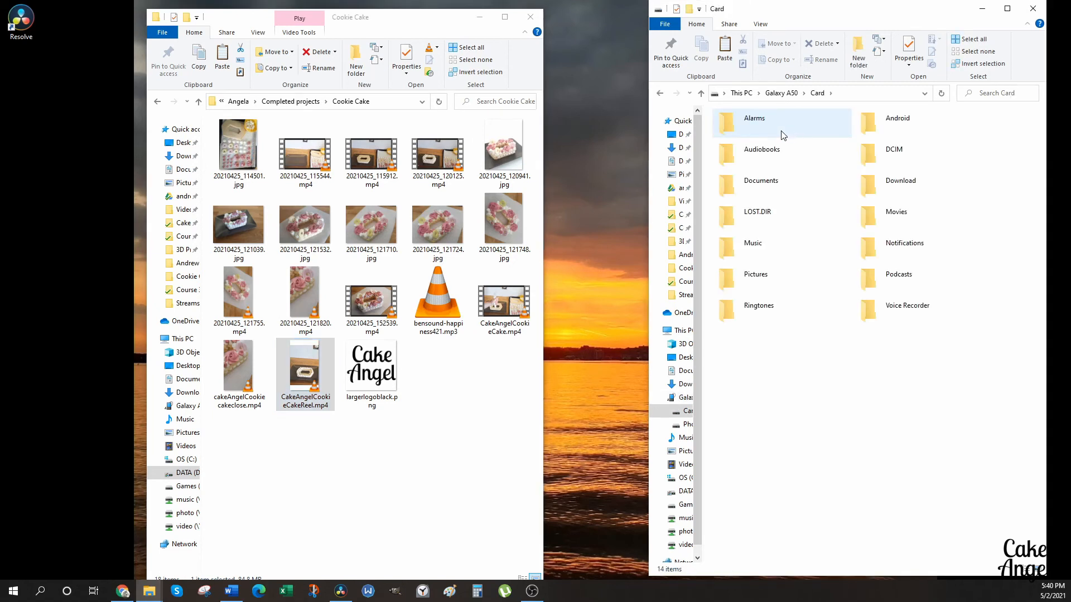
double_click(903, 188)
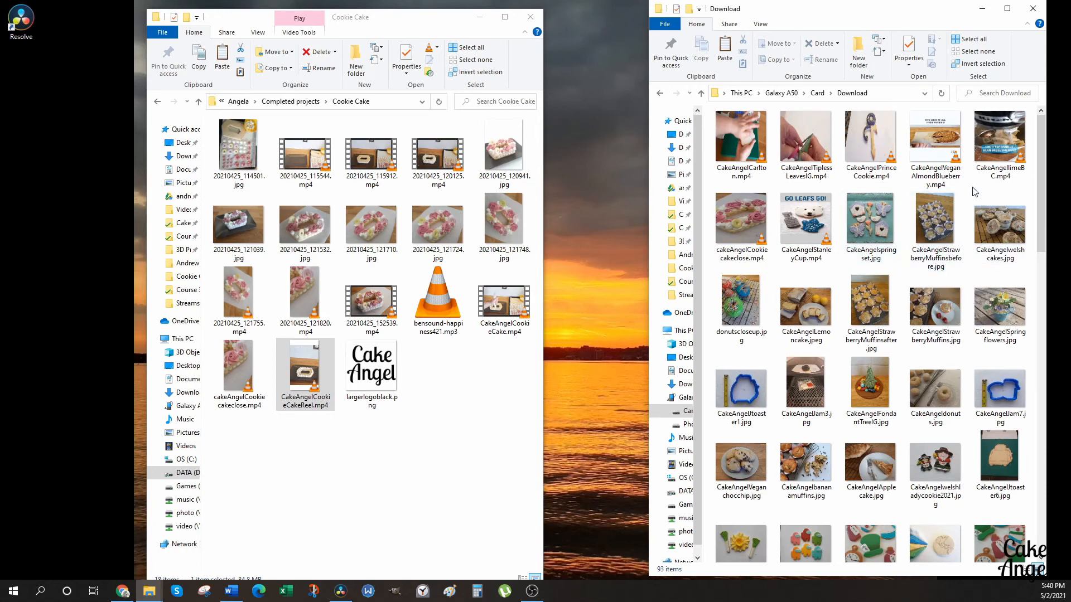
right_click(973, 191)
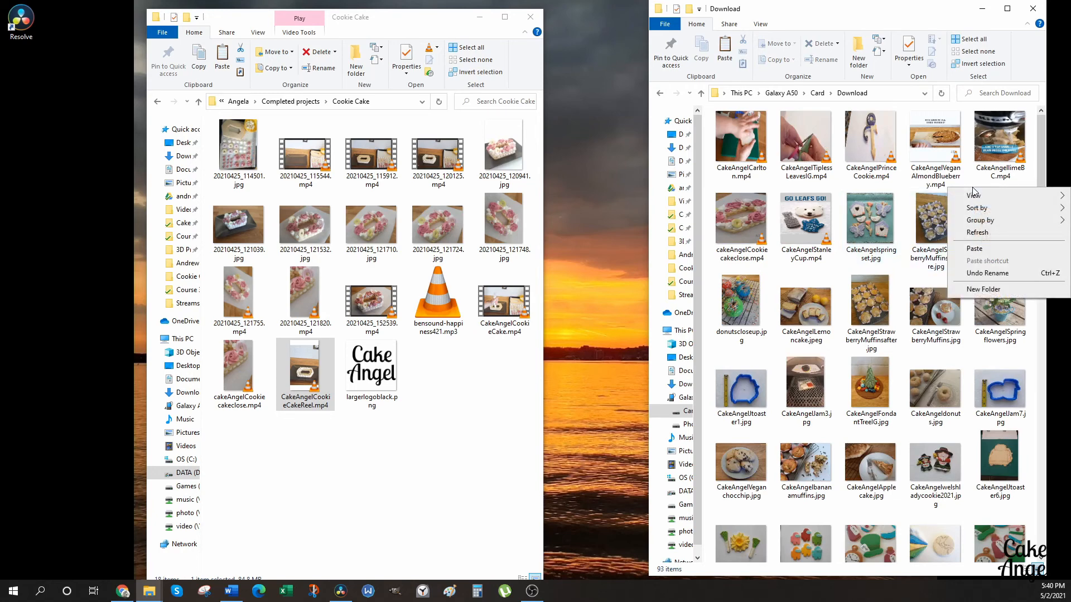
click(974, 250)
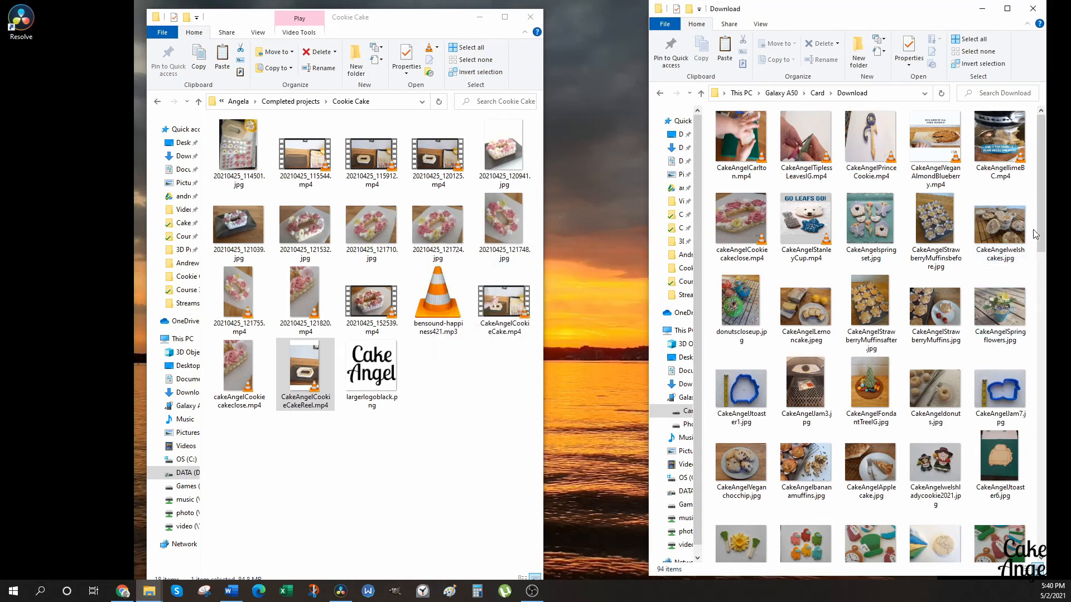
drag(1041, 234, 1042, 543)
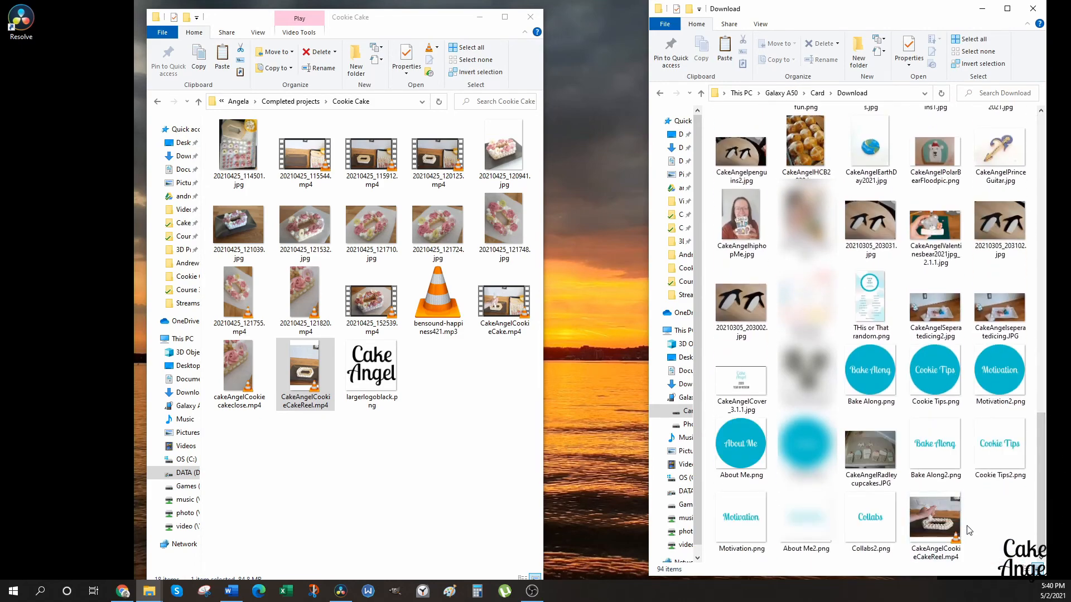
click(504, 22)
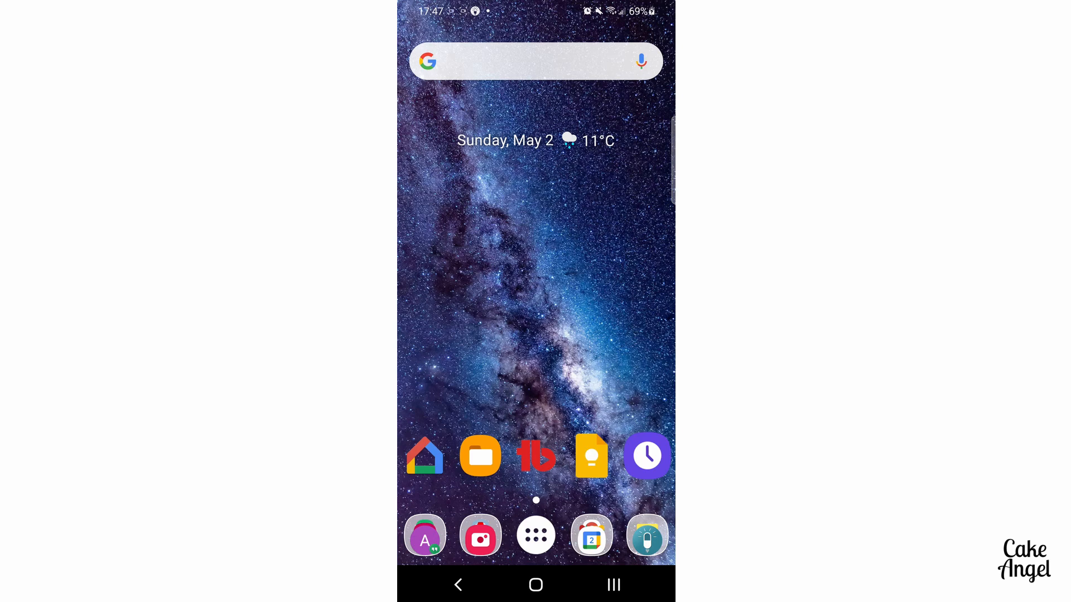
Switch to Instagram on the phone and start creating a new Reel.
click(614, 584)
click(535, 267)
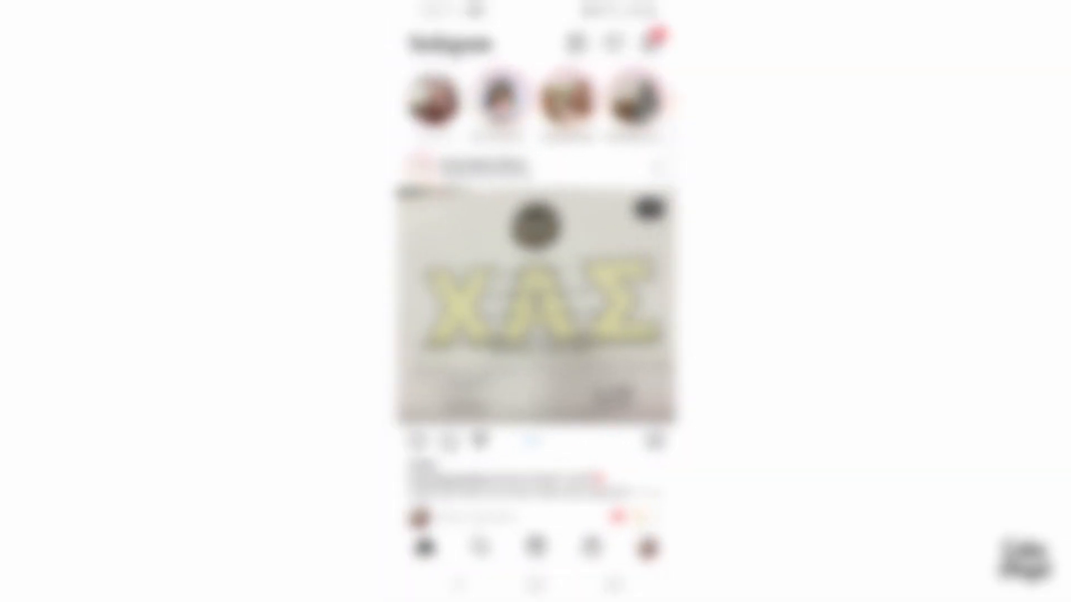
click(576, 43)
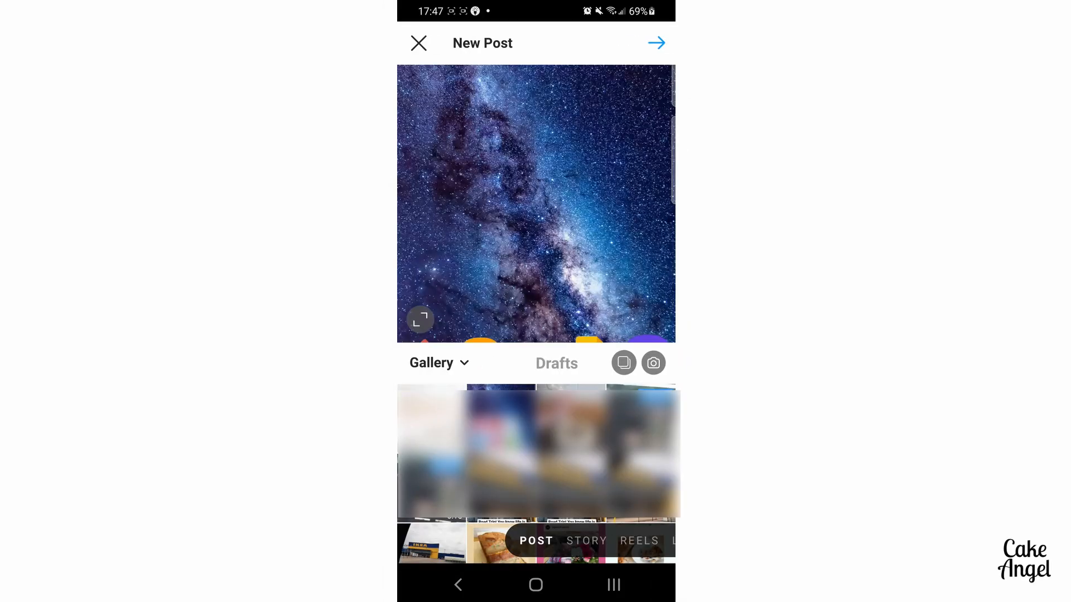
click(639, 541)
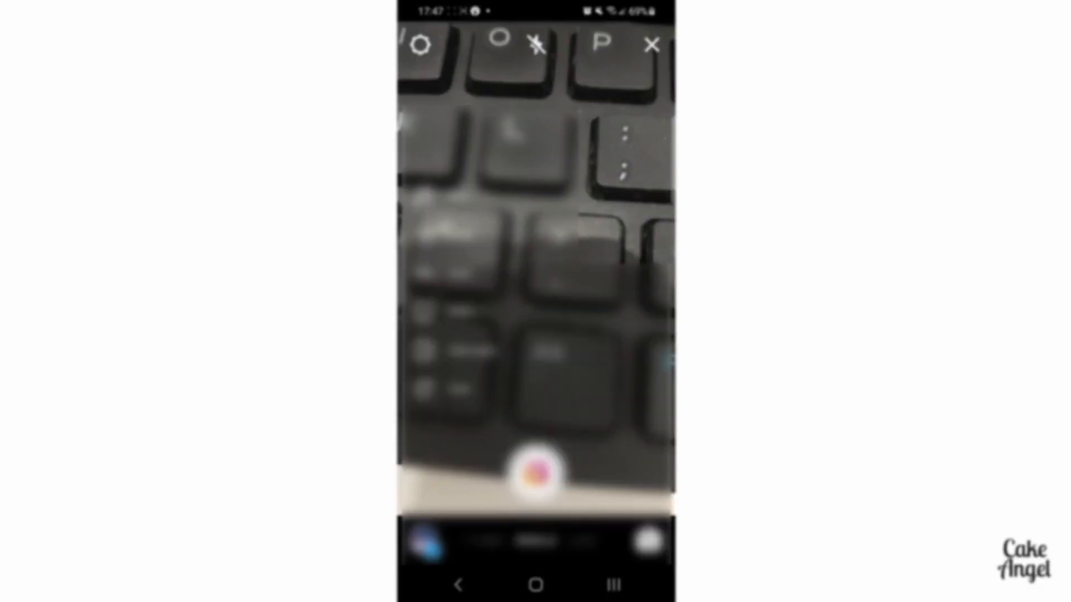
Add the full vertical cookie cake video from the gallery to the Reel and continue to the sharing options.
click(425, 543)
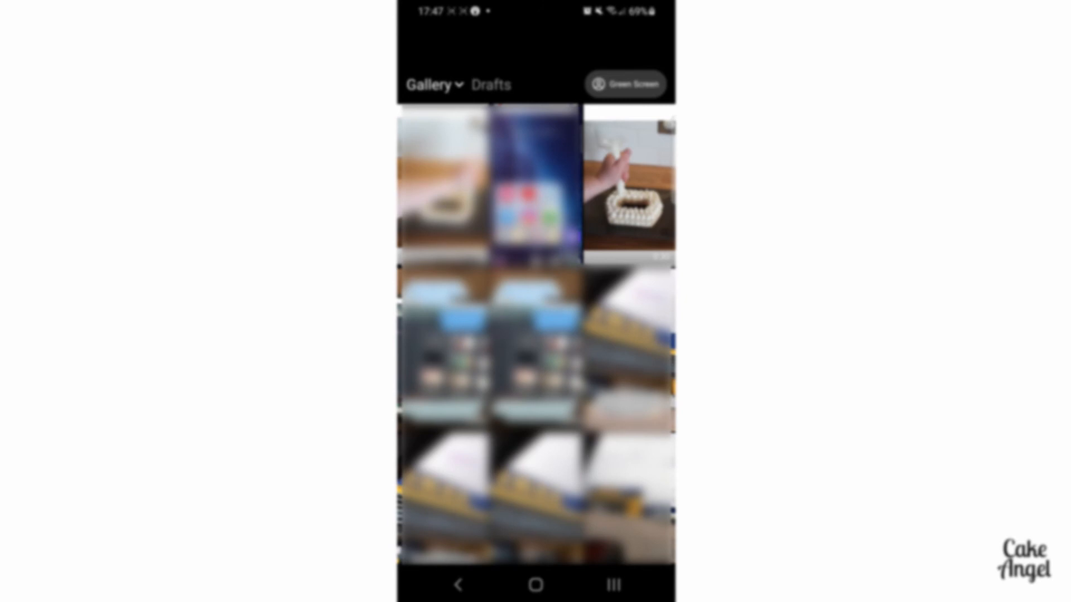
click(629, 185)
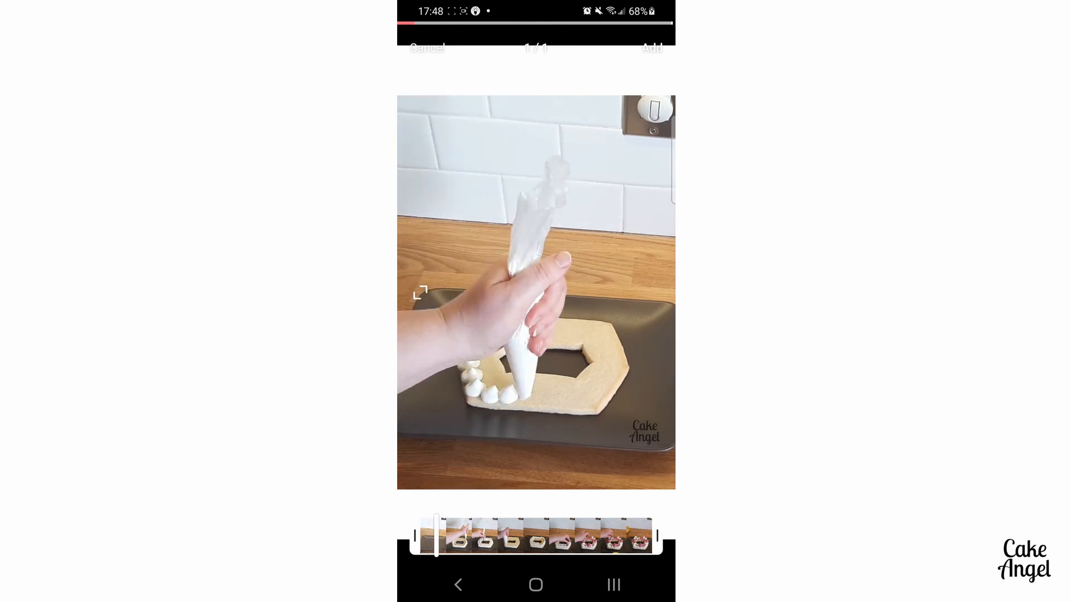
click(652, 48)
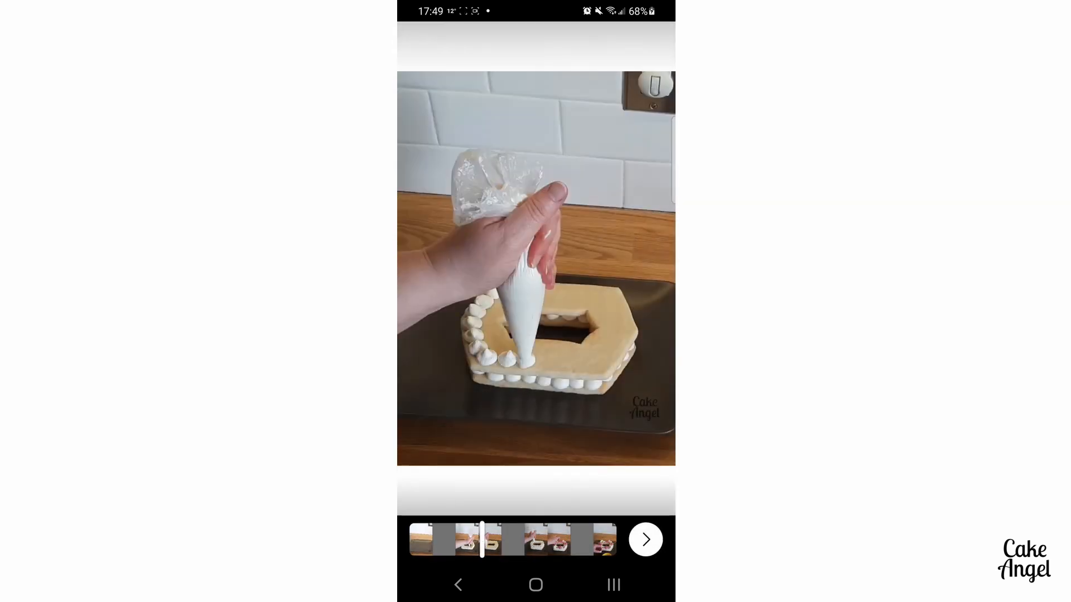
click(646, 539)
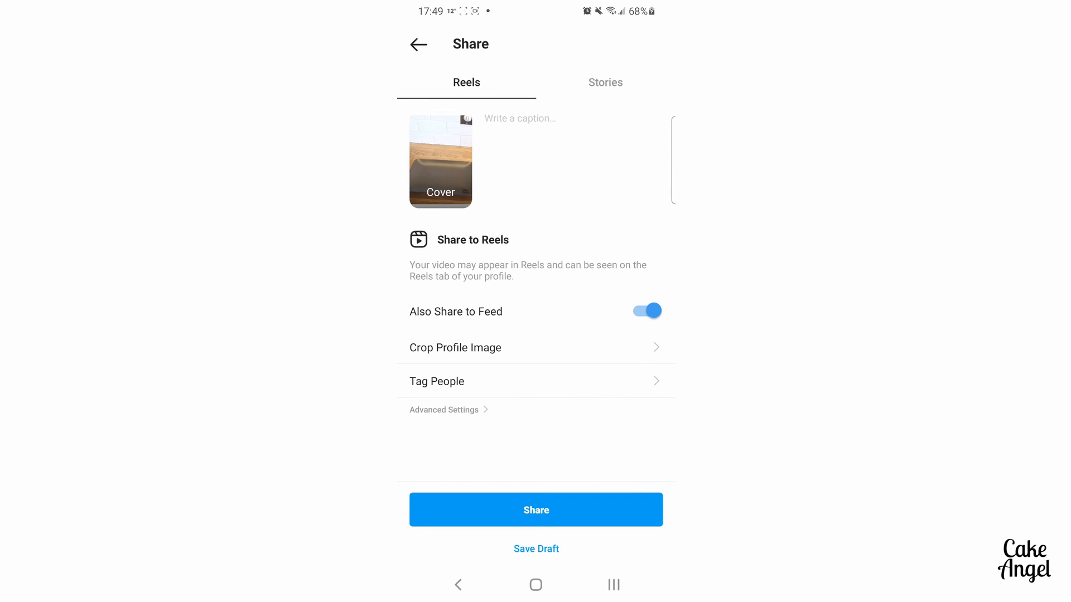
Set the Reel's cover to a frame near the video's end showing the finished, decorated cookie cake.
click(441, 161)
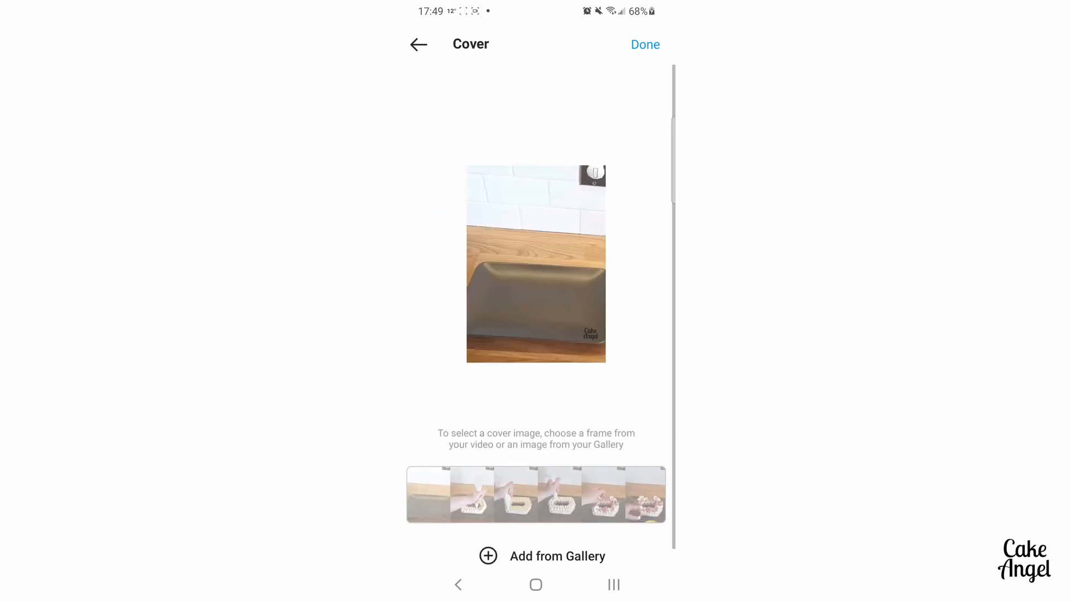
drag(428, 494, 631, 495)
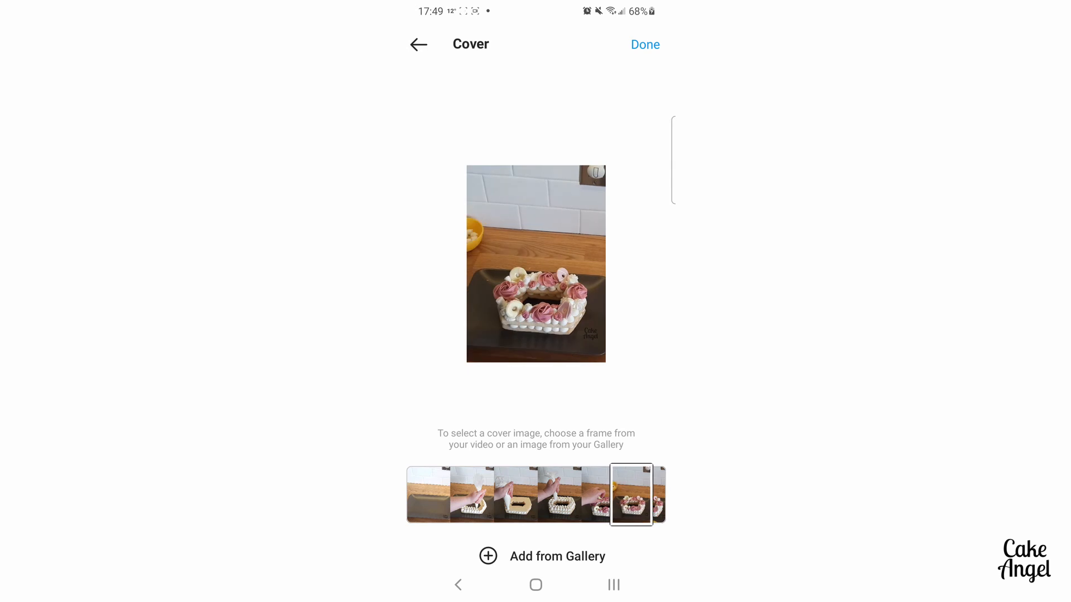
click(645, 44)
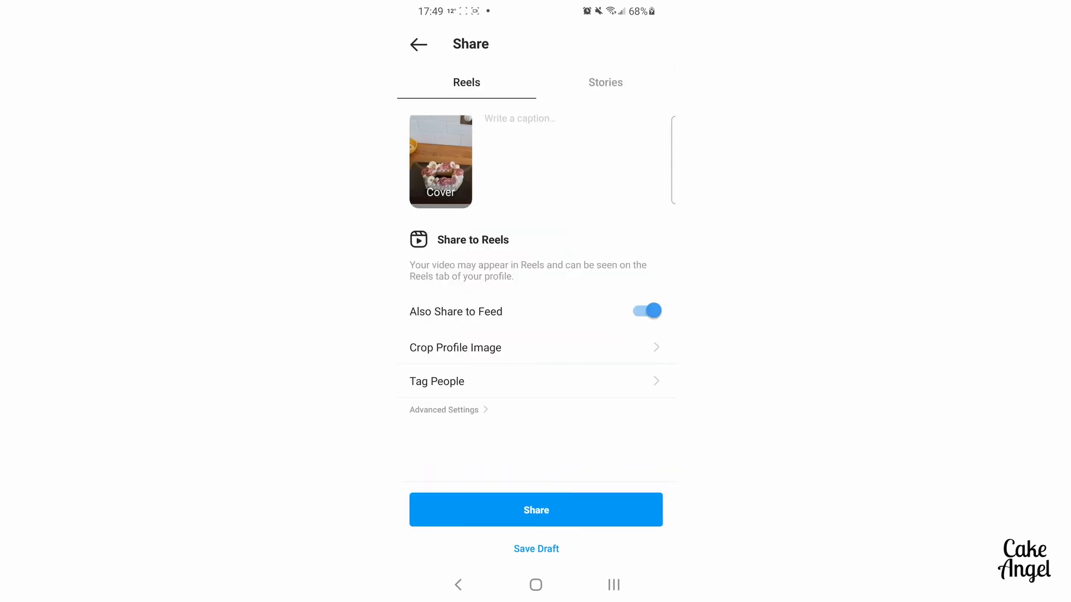
Start the Reel's caption with an empty line and close the keyboard.
click(520, 118)
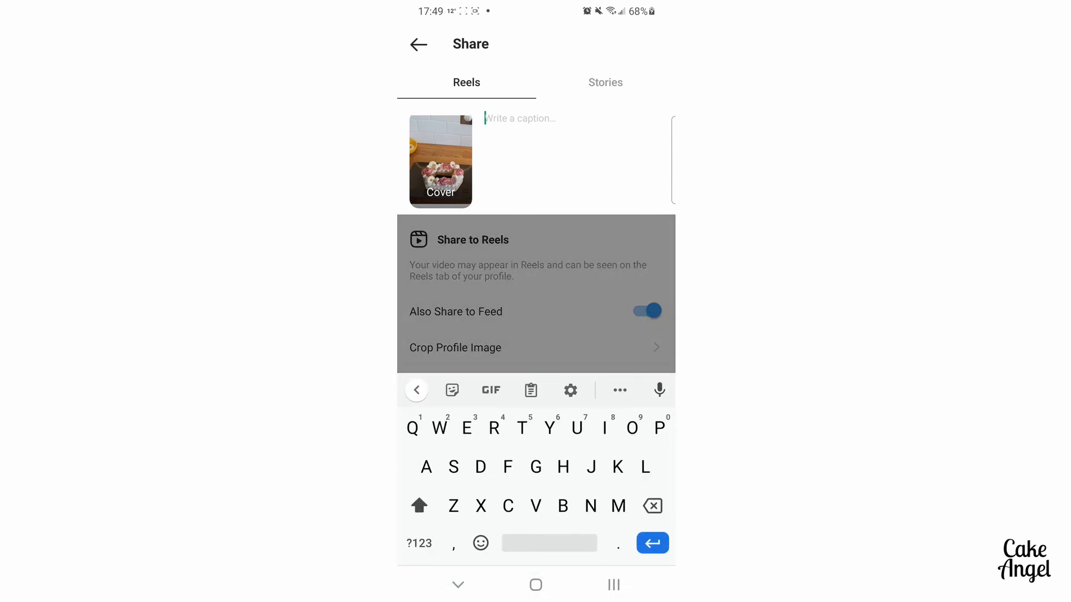
click(519, 118)
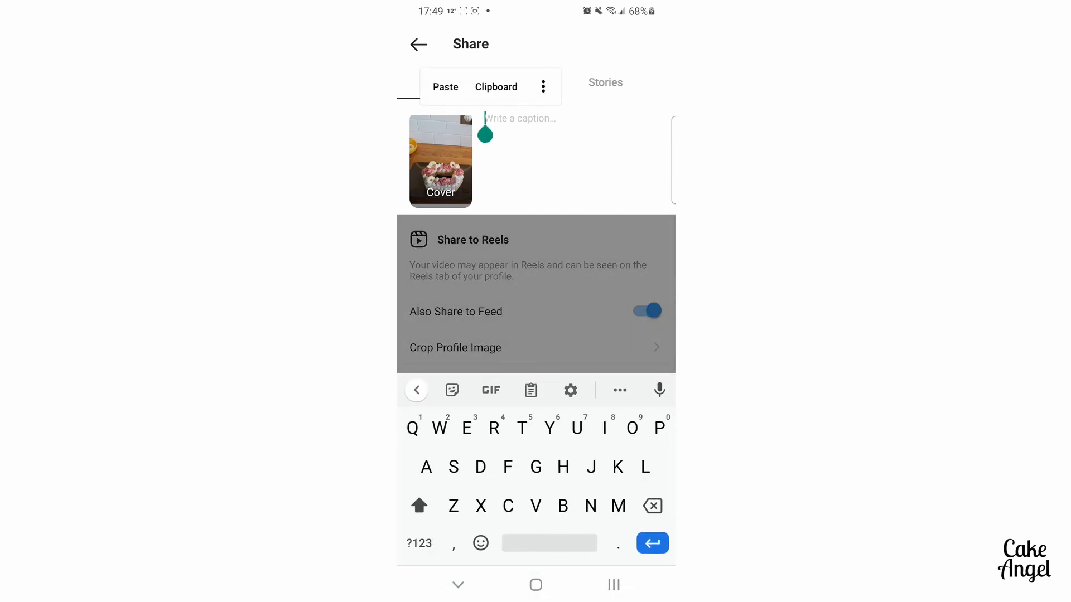
click(457, 584)
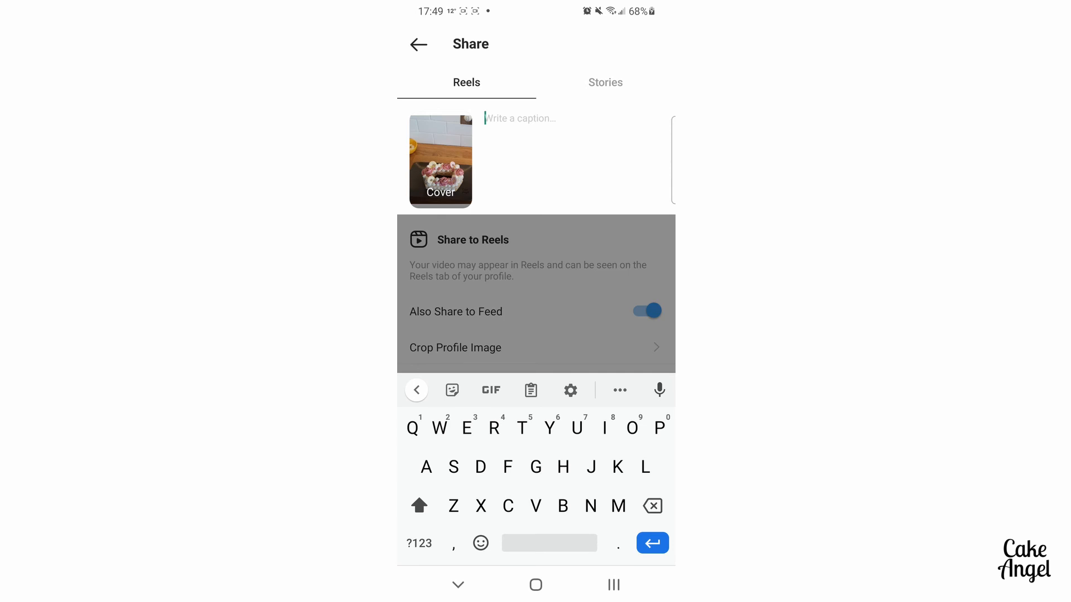
click(518, 119)
click(458, 585)
key(Return)
click(457, 585)
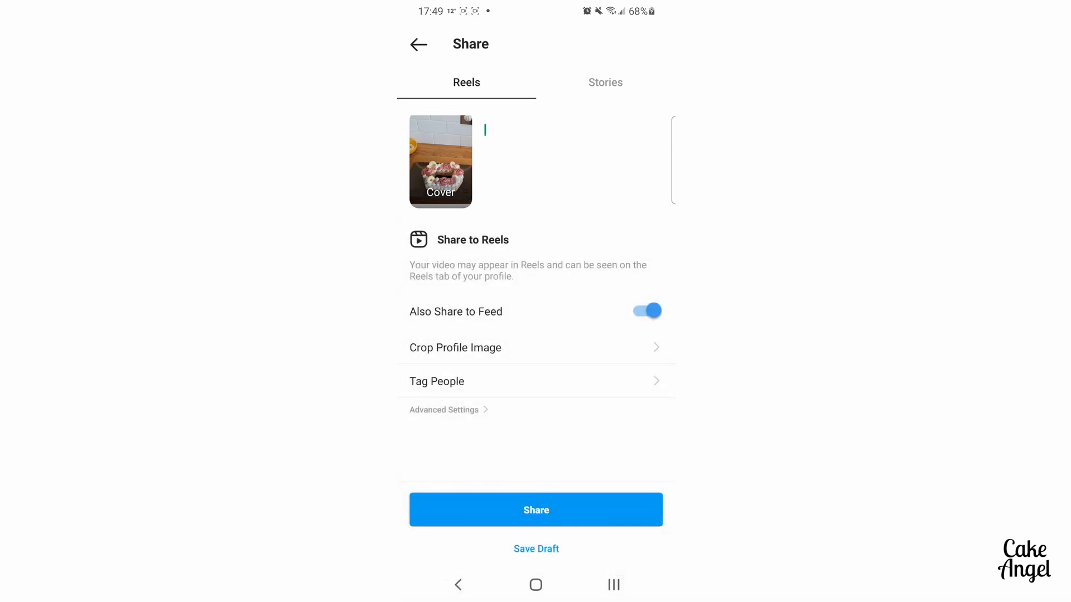
Save the Reel as a draft and look for it among the Reels on the profile.
click(536, 549)
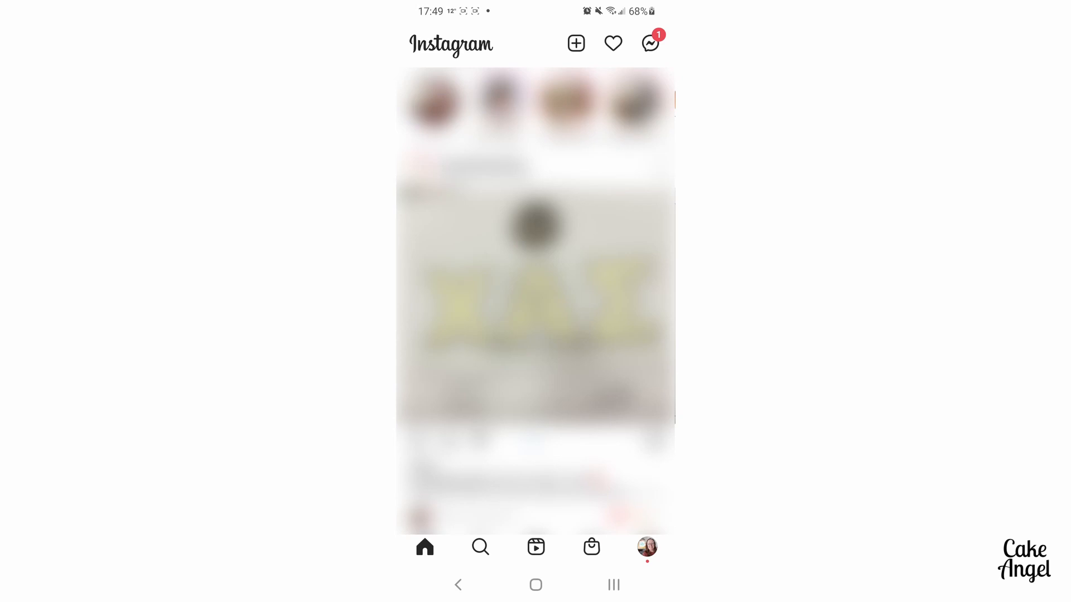
click(647, 547)
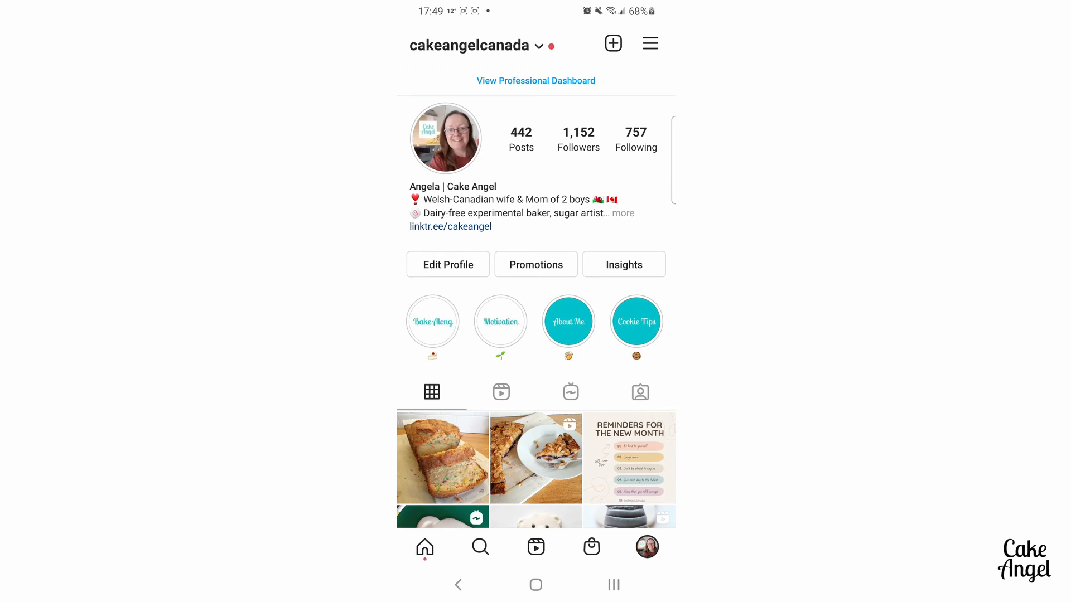
click(502, 392)
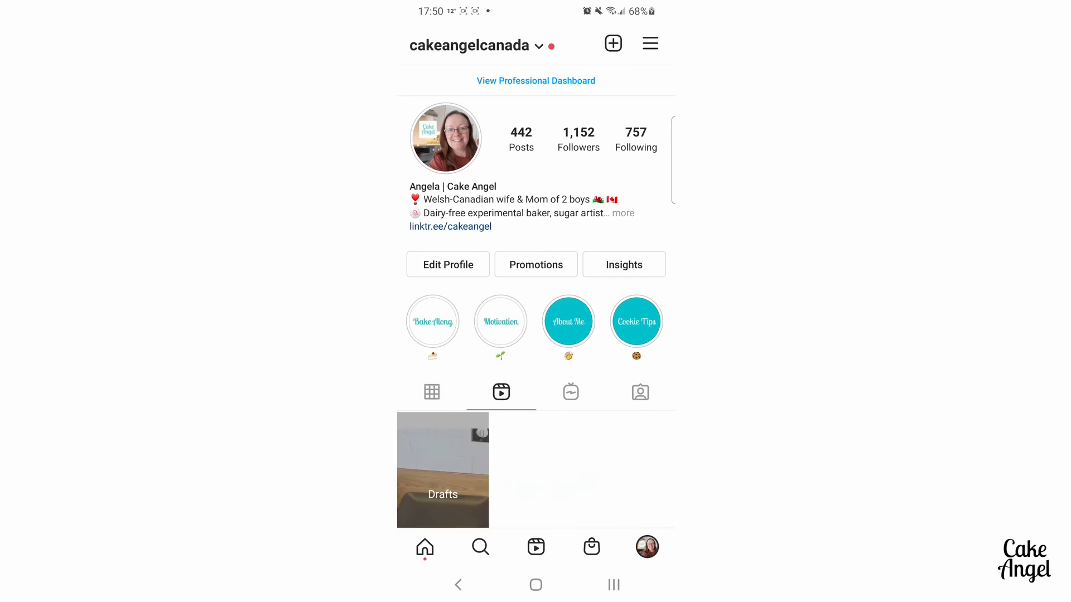
scroll(536, 335, down, 3)
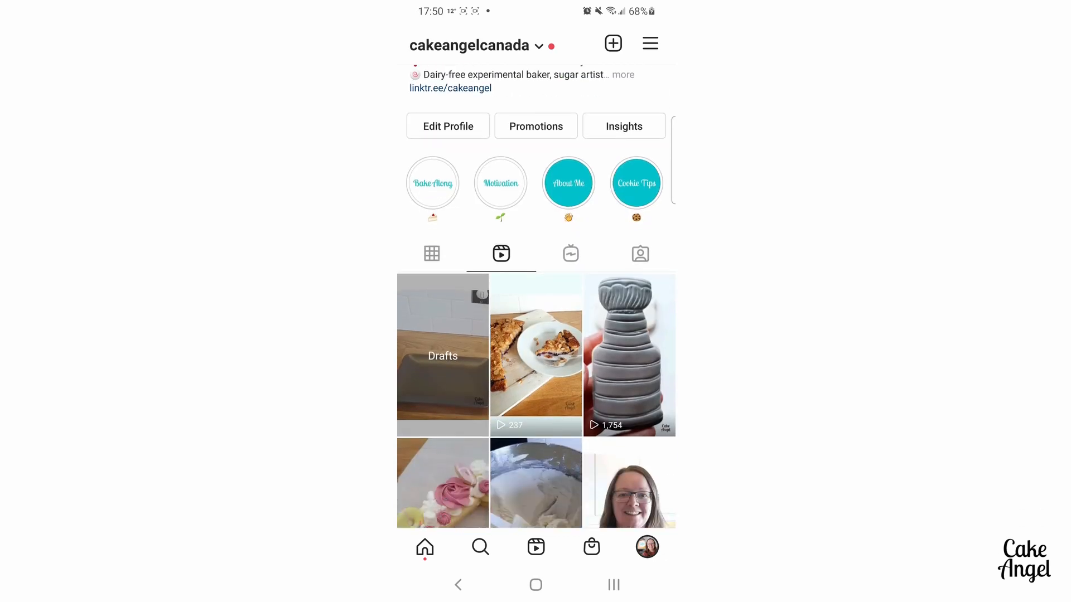